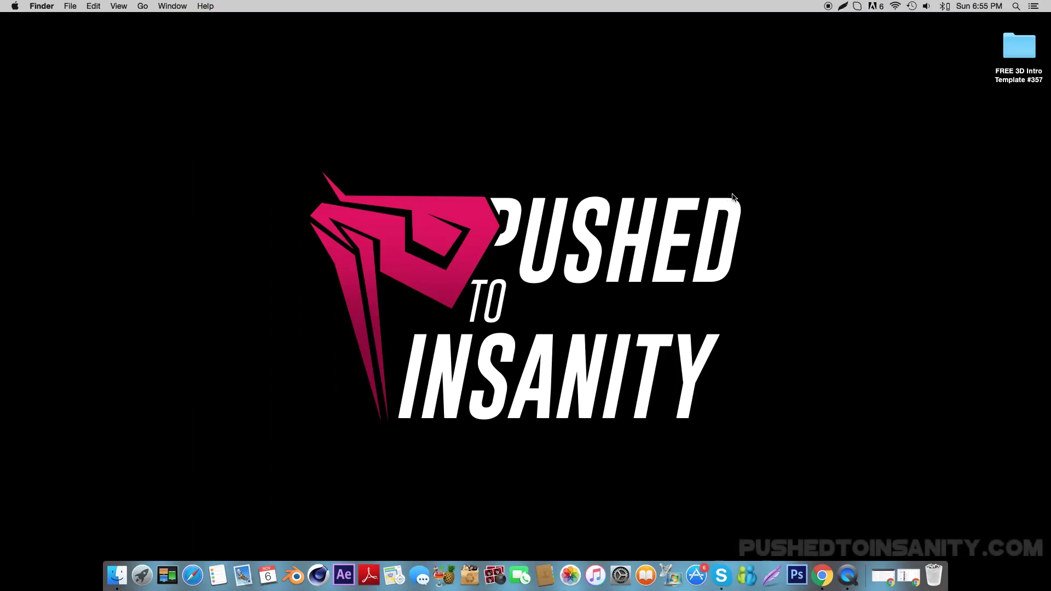
- Open the FREE 3D Intro Template #357 folder and launch Intro 124.blend in Blender
click(1016, 63)
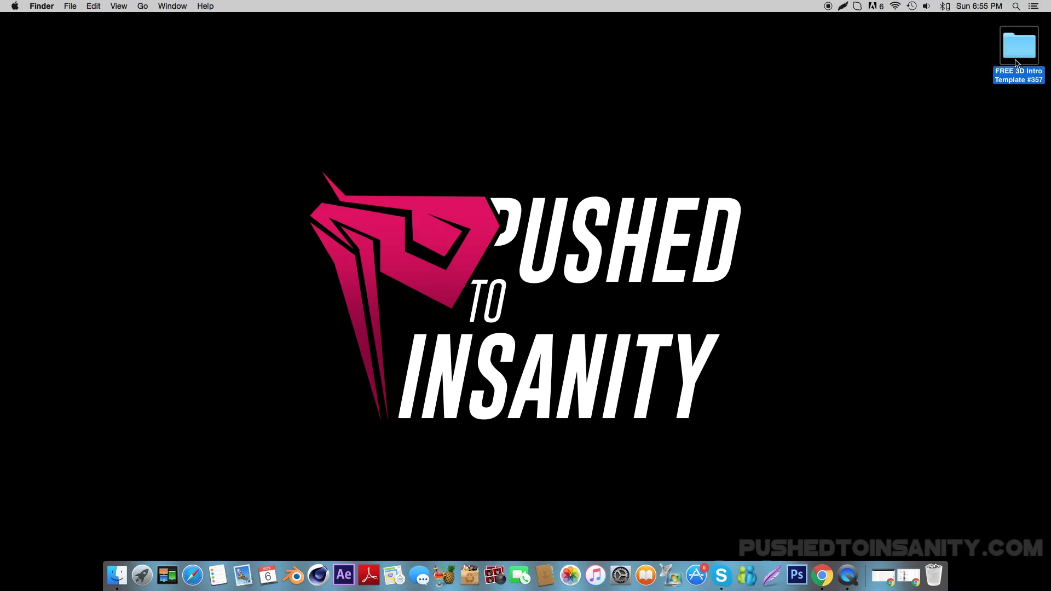
double_click(1016, 63)
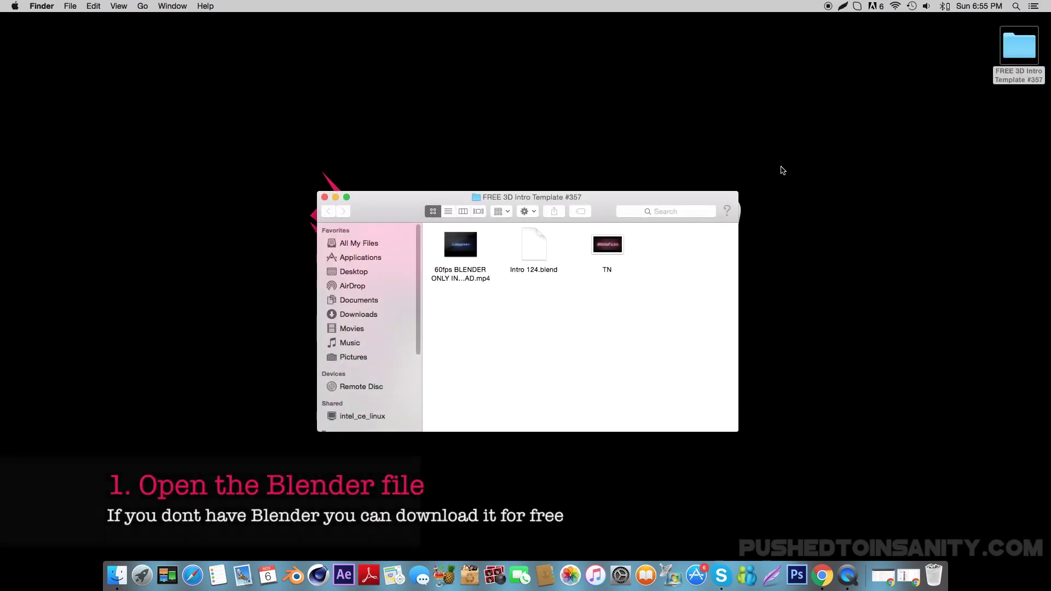
click(532, 246)
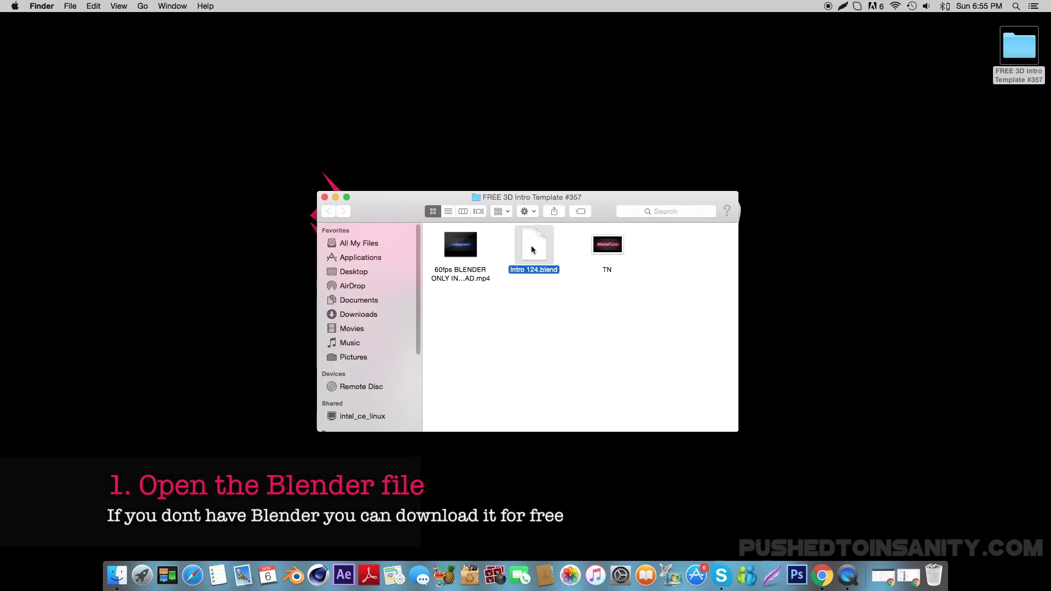
click(335, 198)
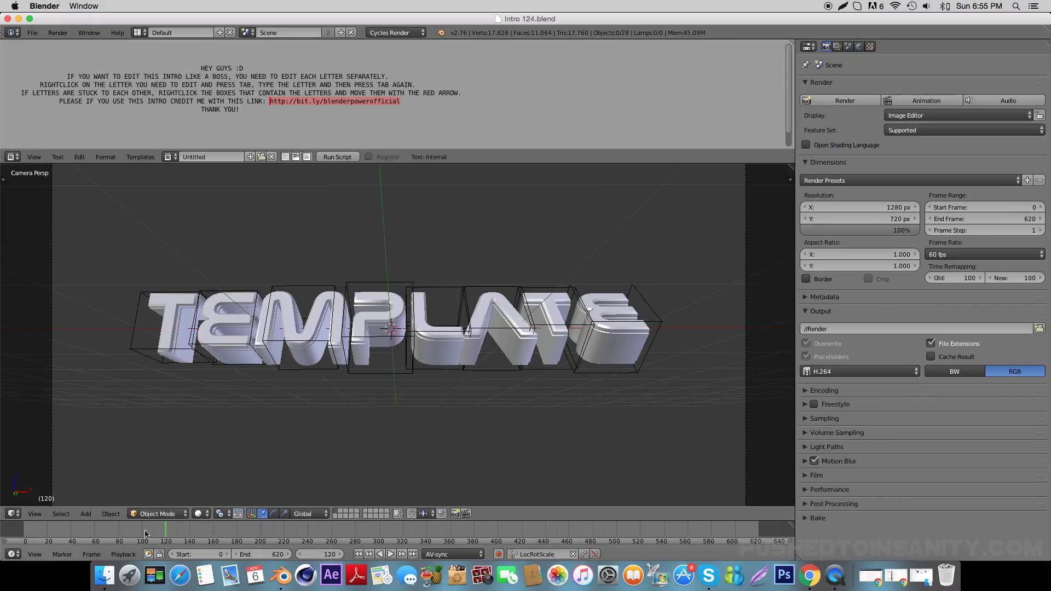
- Rewind to the start, play with Alt+A, and scrub through the TEMPLATE letters' spin
mouse_move(146, 534)
mouse_down()
mouse_move(28, 534)
mouse_move(300, 536)
mouse_up()
key(alt+a)
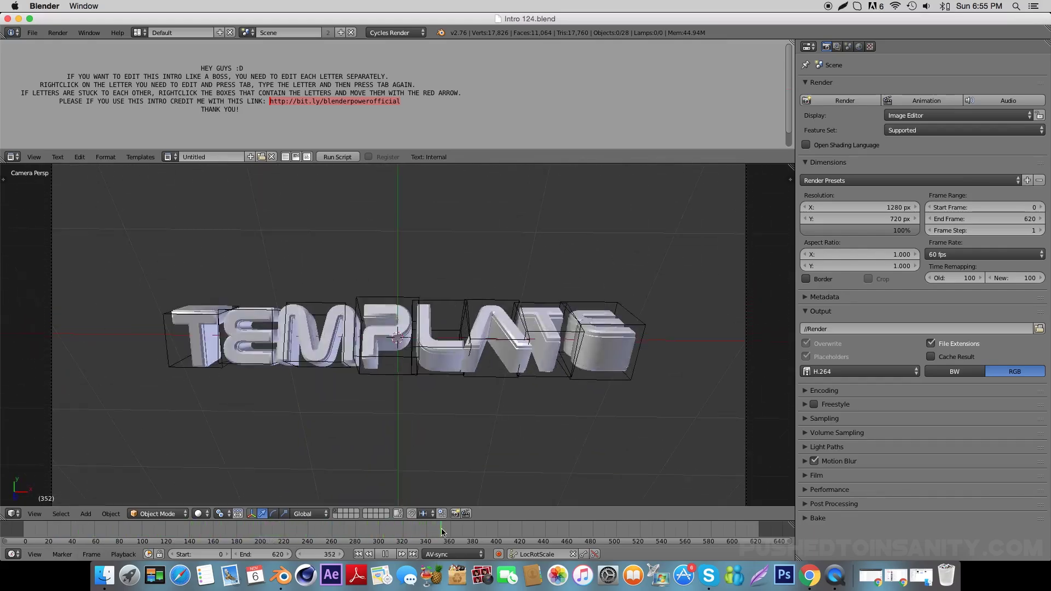
mouse_move(442, 531)
mouse_down()
mouse_move(638, 539)
mouse_move(731, 526)
mouse_move(520, 545)
mouse_move(180, 542)
mouse_up()
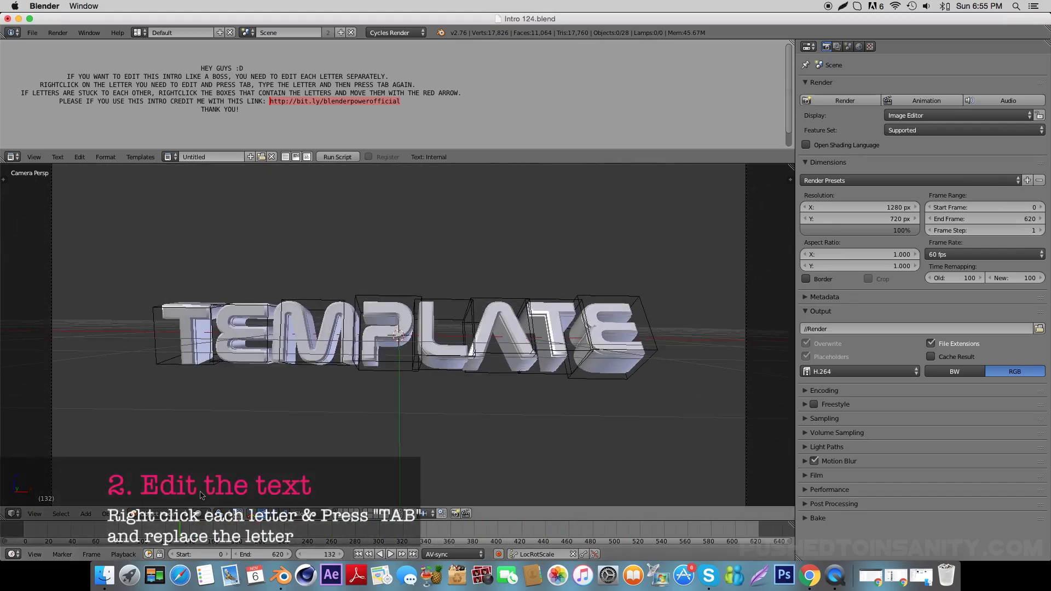
- Retype the first 3D letter of TEMPLATE as I
right_click(198, 333)
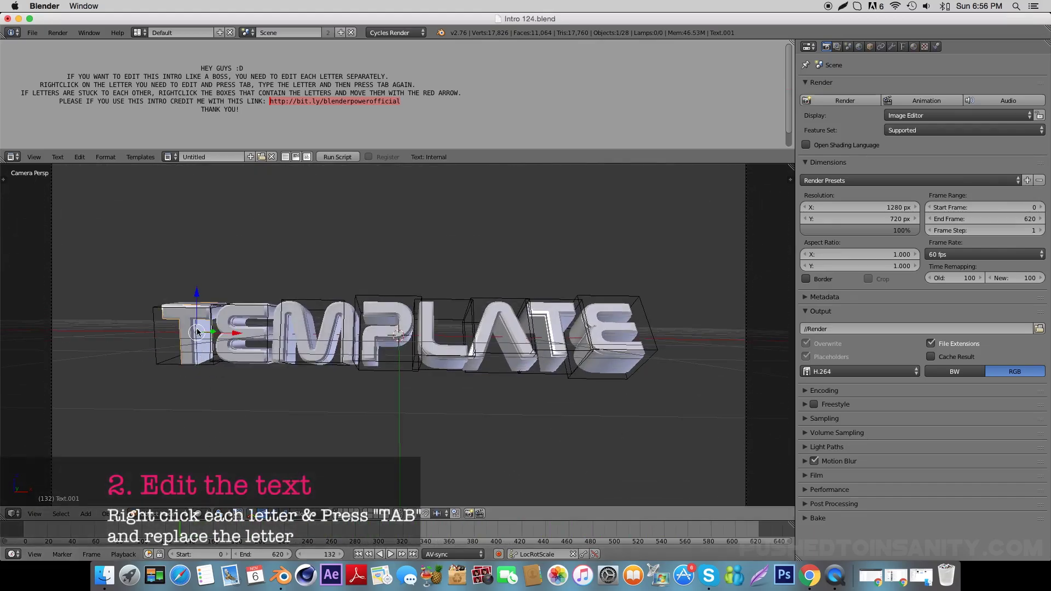
key(Tab)
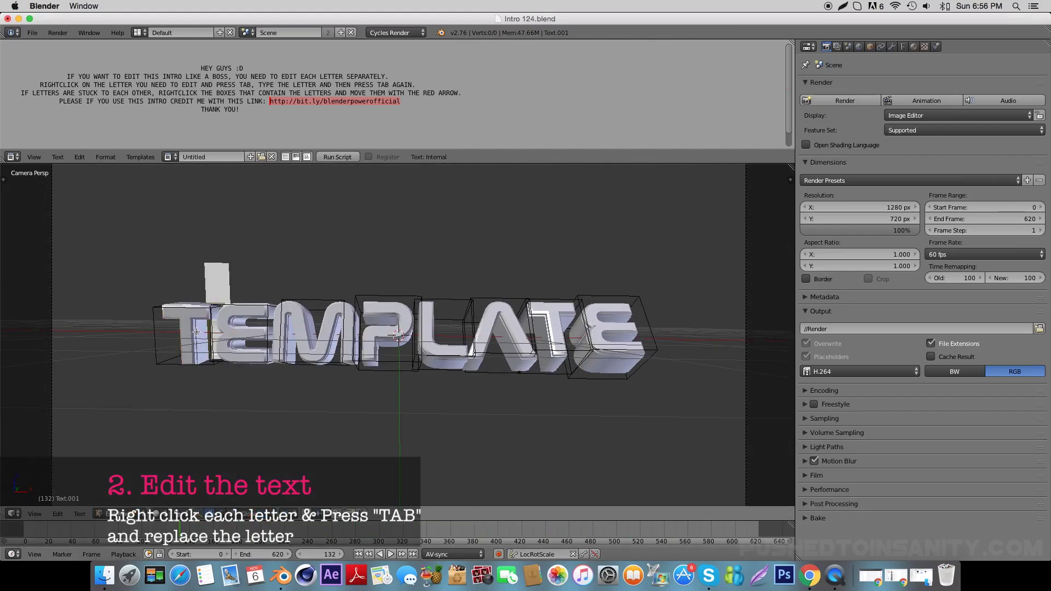
key(Left)
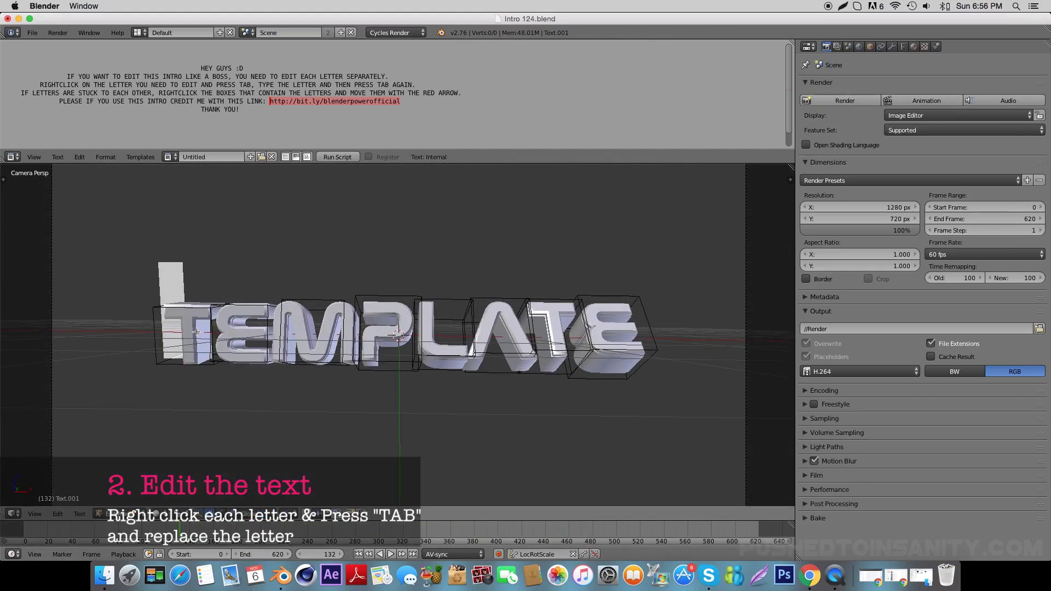
text(T)
key(Tab)
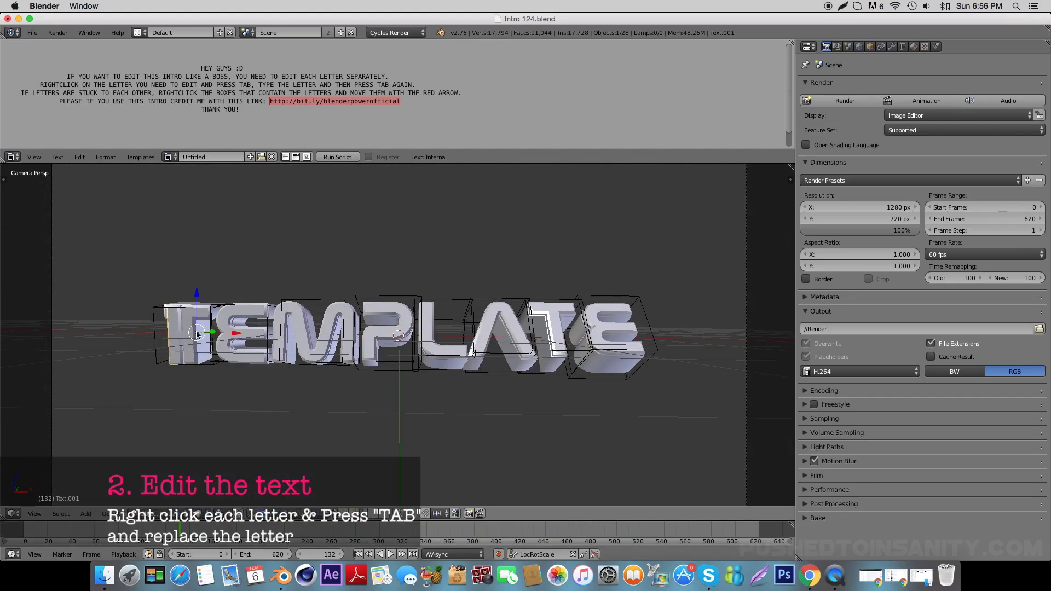
right_click(209, 318)
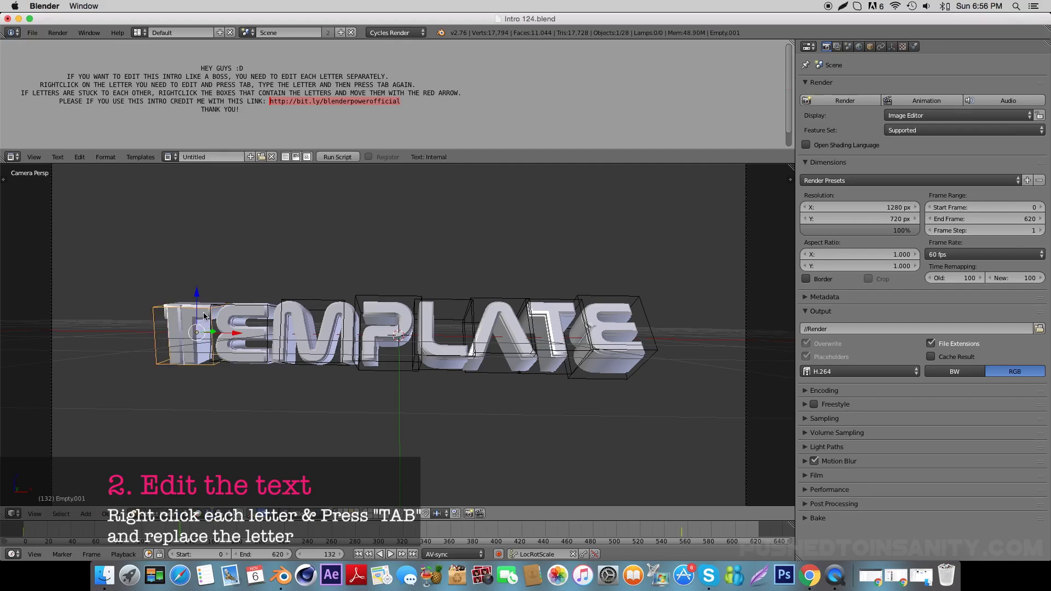
right_click(203, 316)
key(Tab)
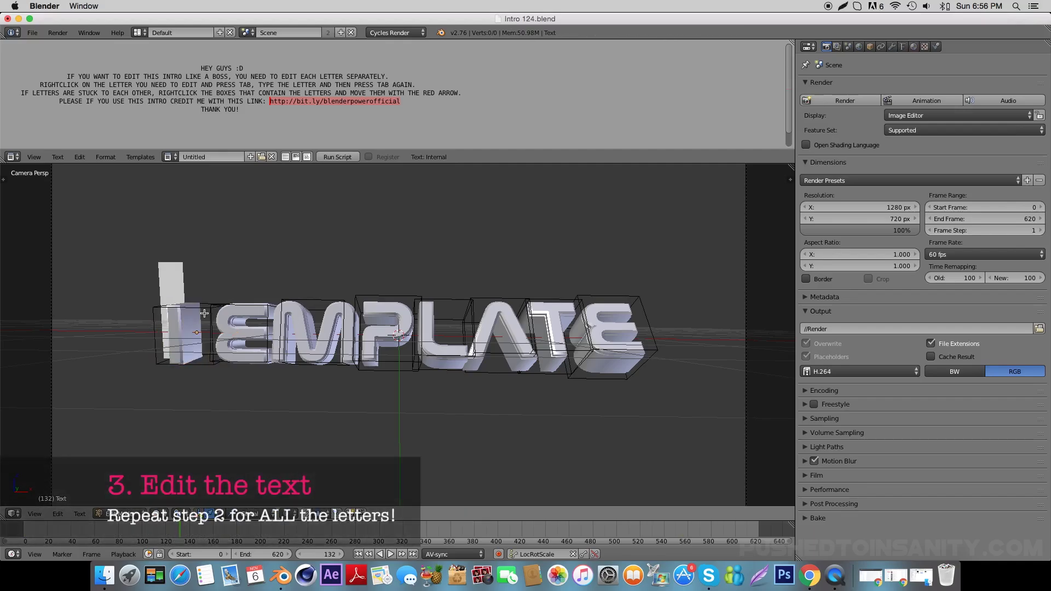
text(I)
key(Tab)
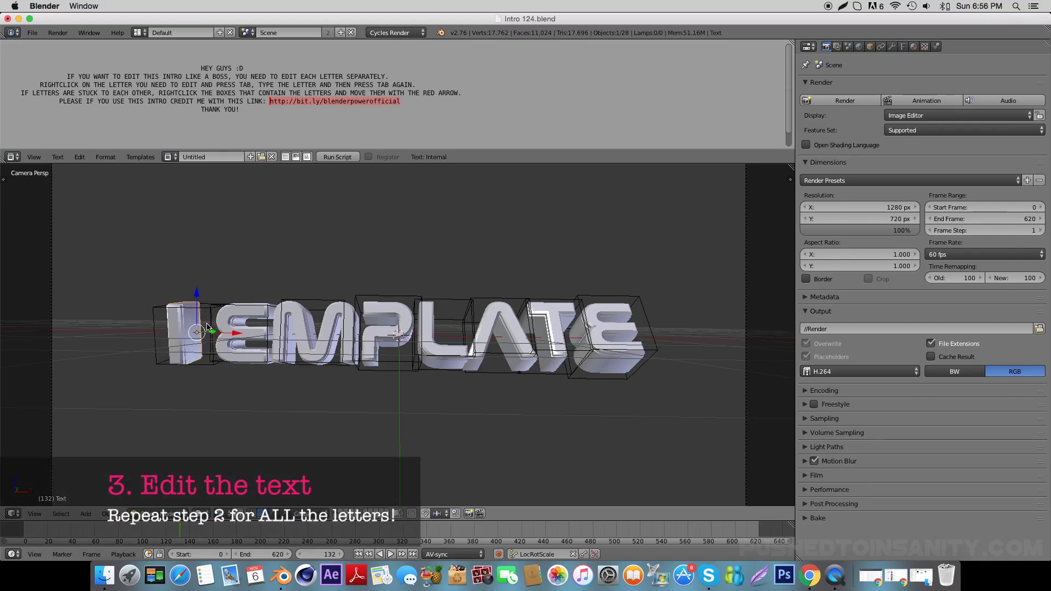
- Retype the second letter as N and clear the third letter's character
right_click(233, 313)
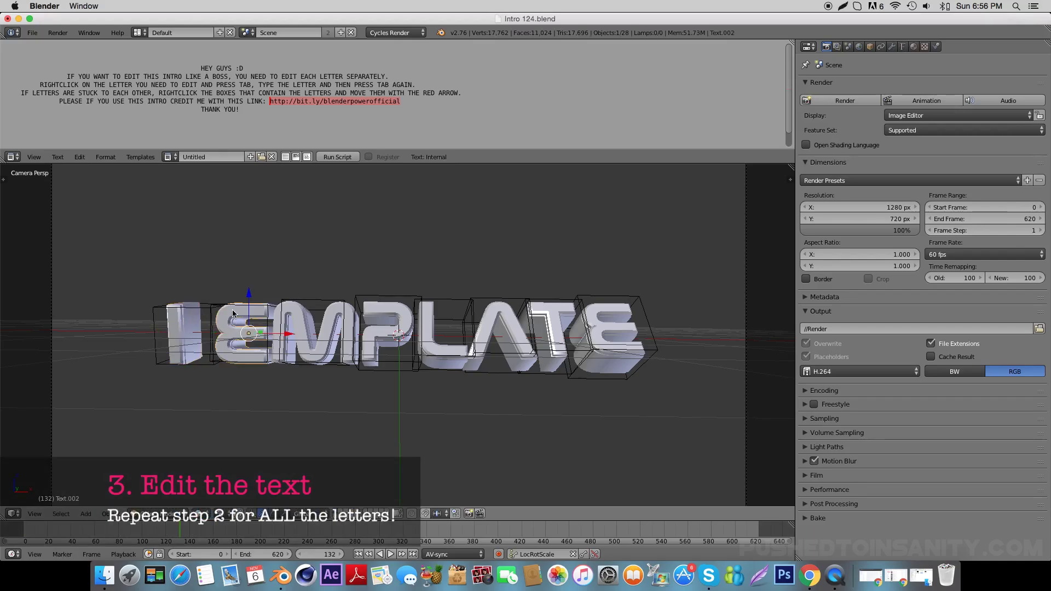
key(Tab)
key(Left)
text(N)
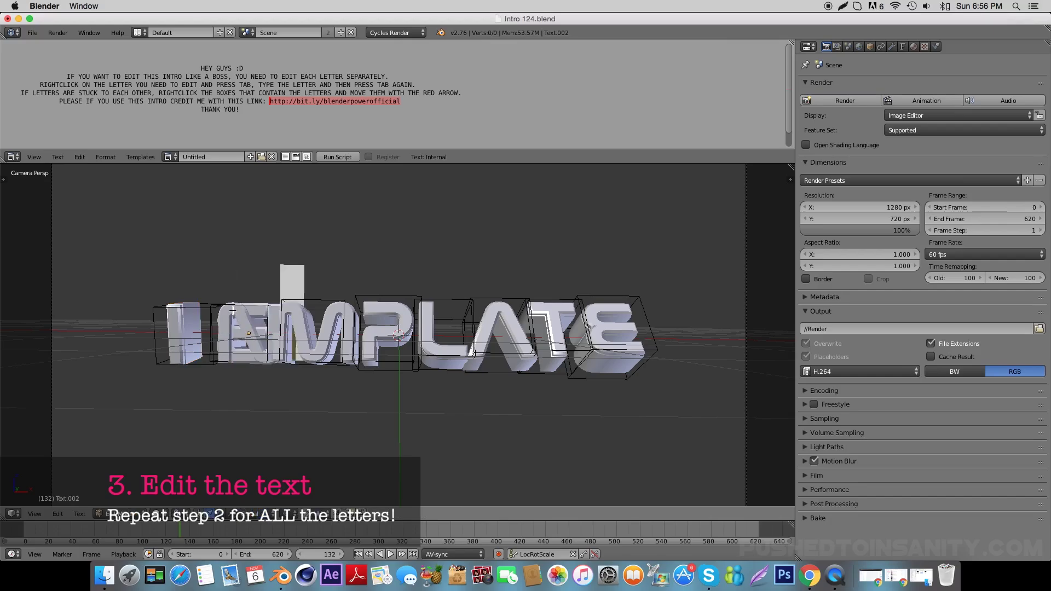
key(Tab)
right_click(258, 315)
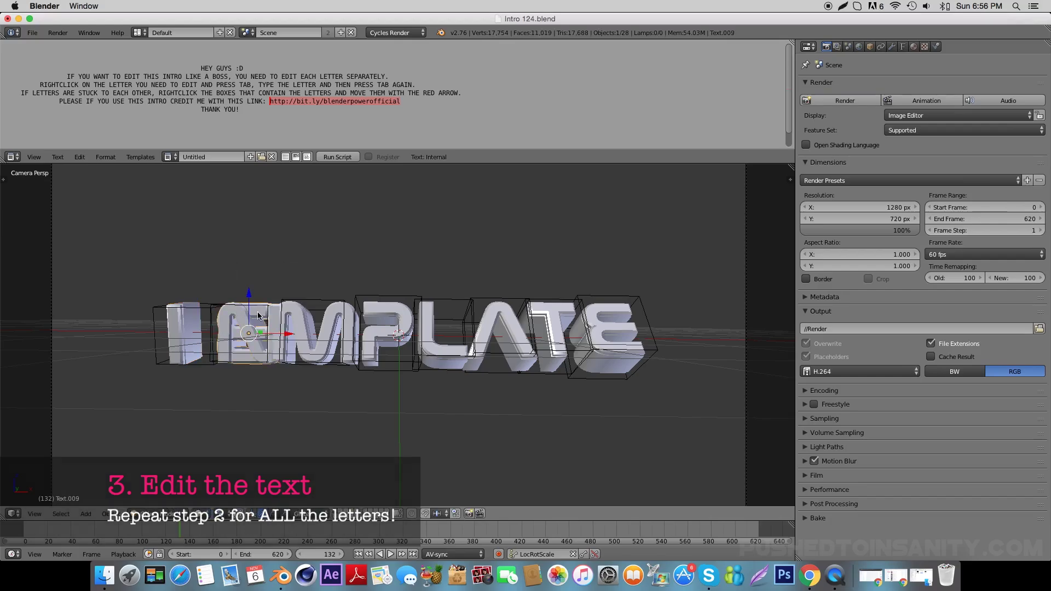
key(Tab)
key(BackSpace)
- Set the third letter to N, clear the M, and retype the next letter as A
text(N)
key(Tab)
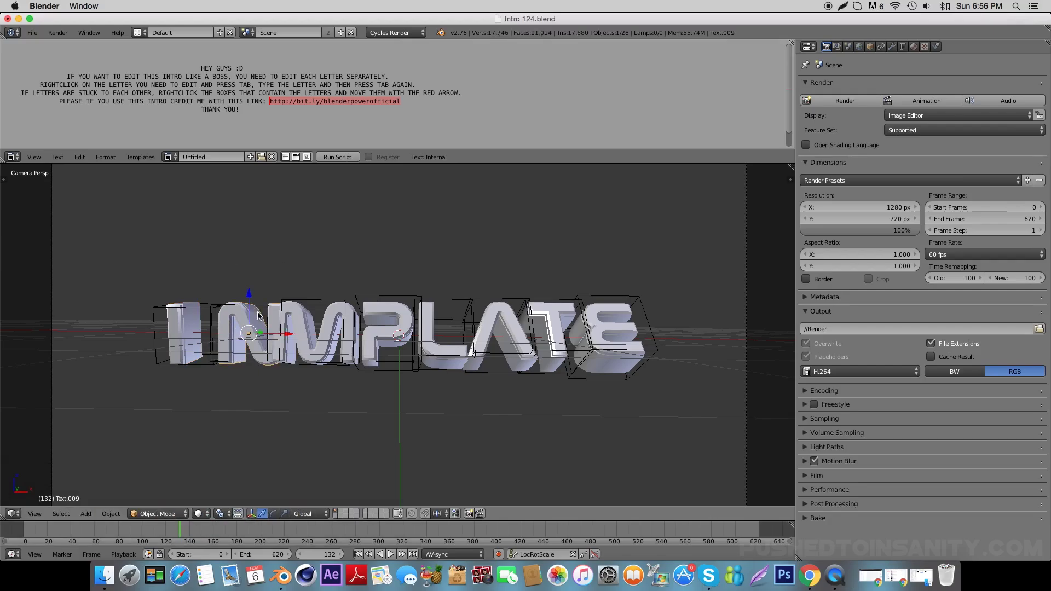
right_click(308, 332)
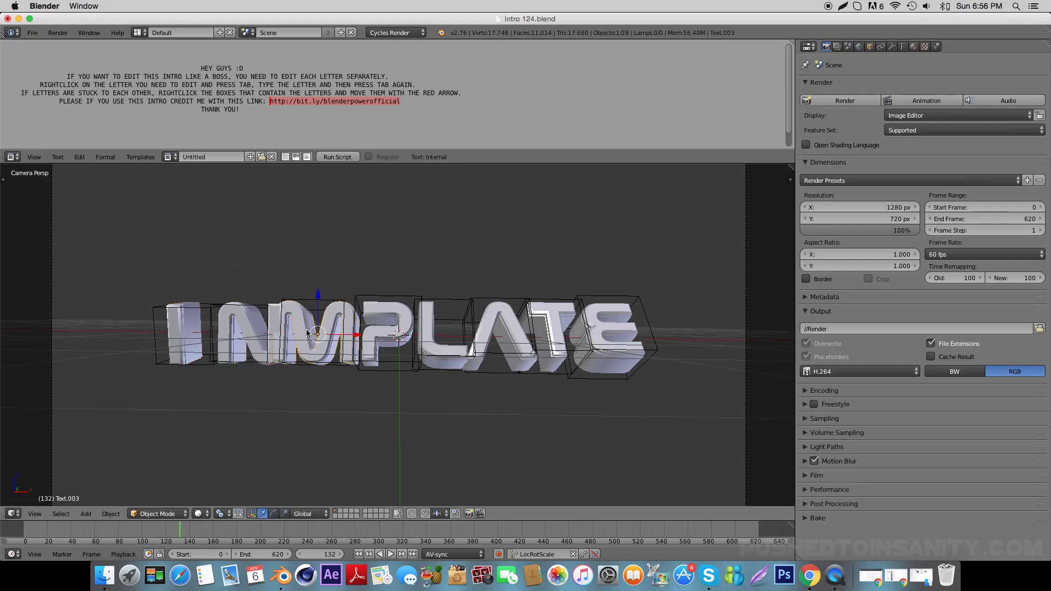
key(Tab)
key(BackSpace)
key(Tab)
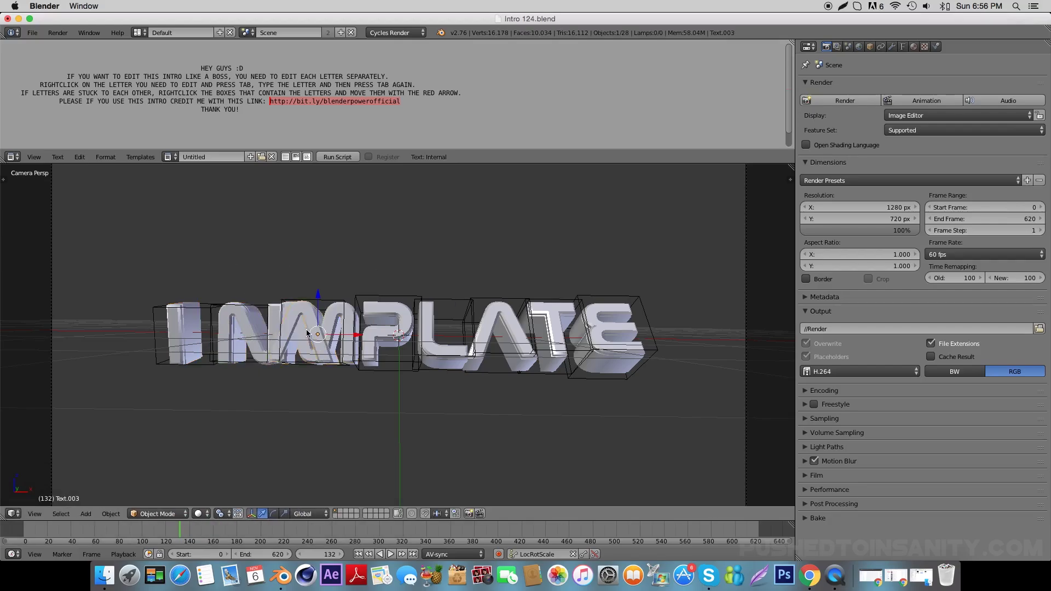
right_click(337, 327)
key(Tab)
key(BackSpace)
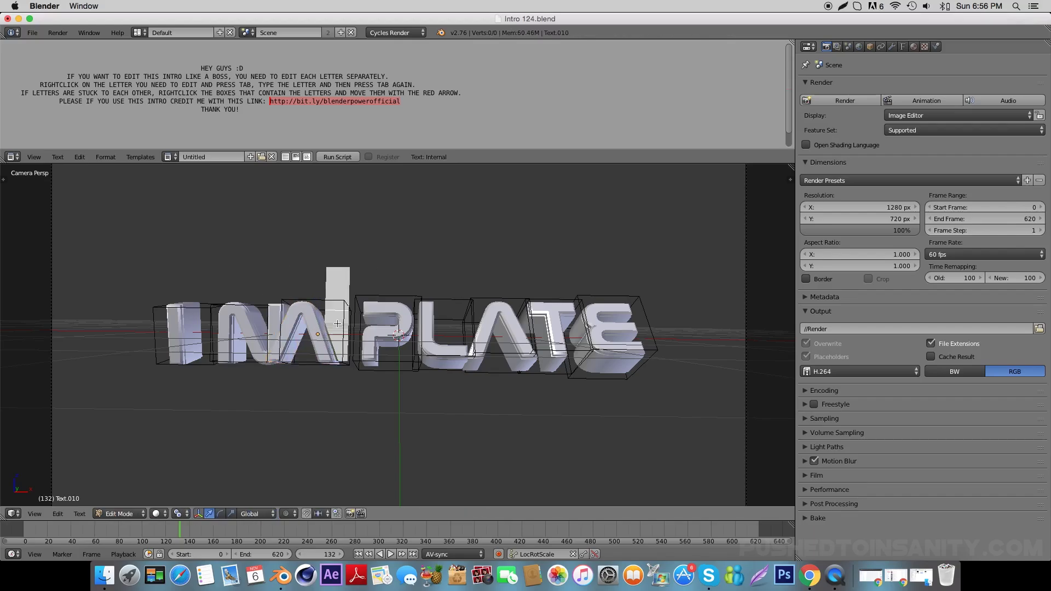
text(A)
key(Tab)
- Retype the letter beside the N as S
right_click(378, 334)
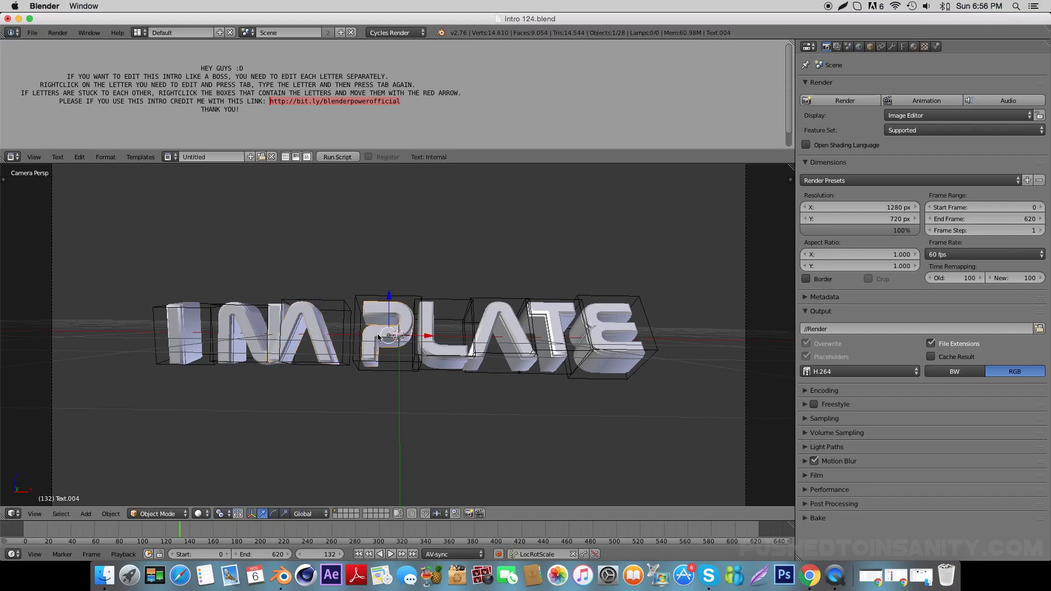
key(Tab)
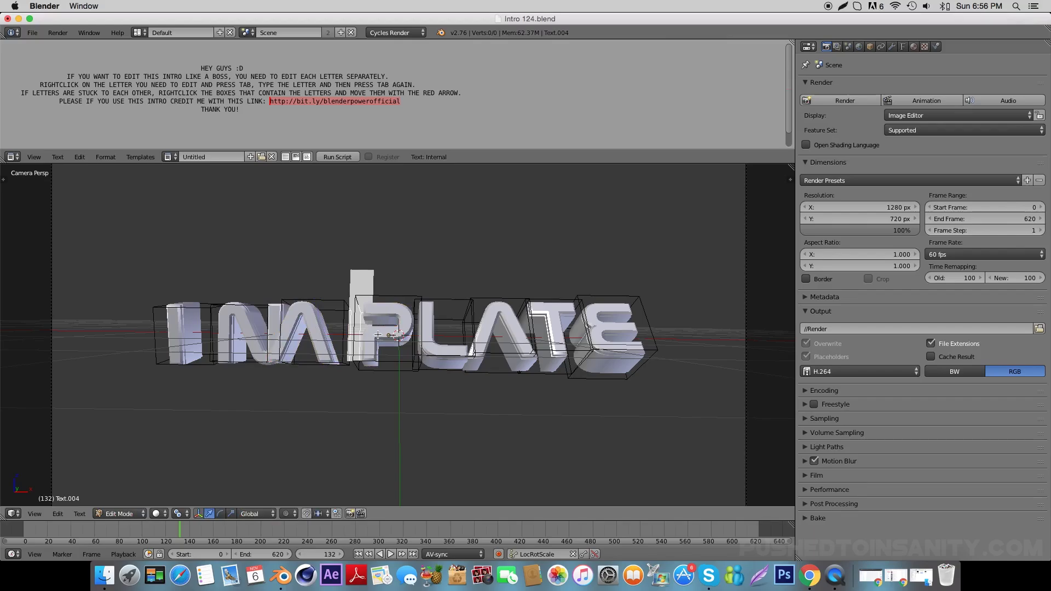
key(Tab)
right_click(320, 338)
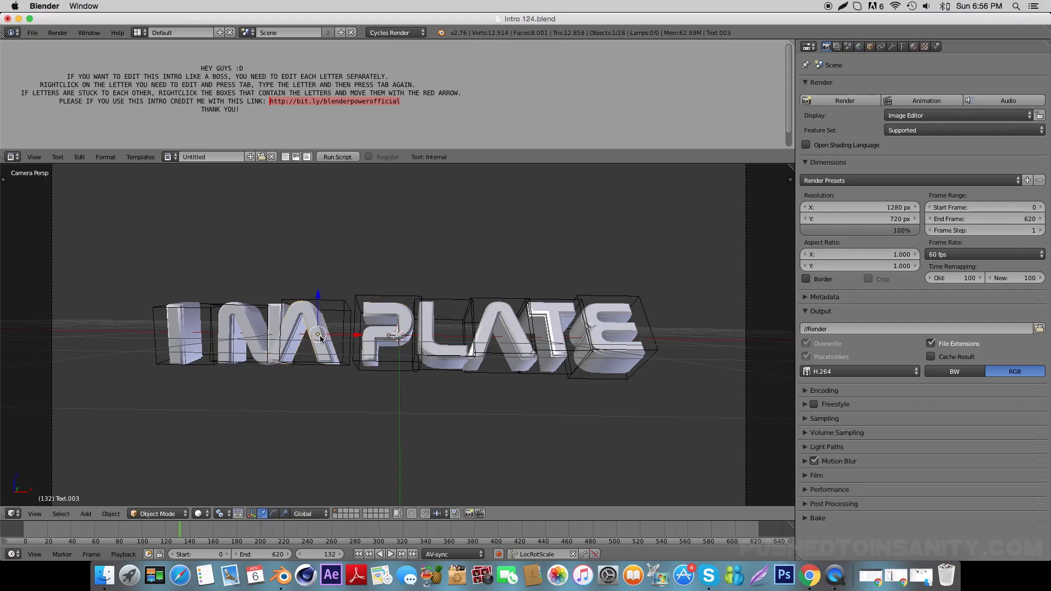
key(Tab)
key(BackSpace)
text(S)
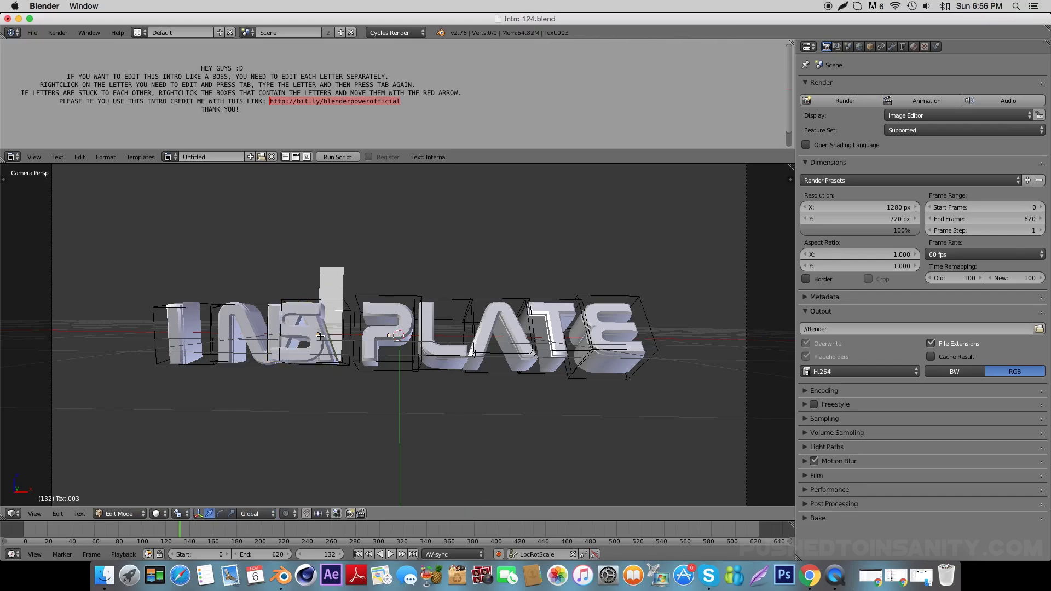
key(Tab)
- Retype the P letter as A
right_click(311, 327)
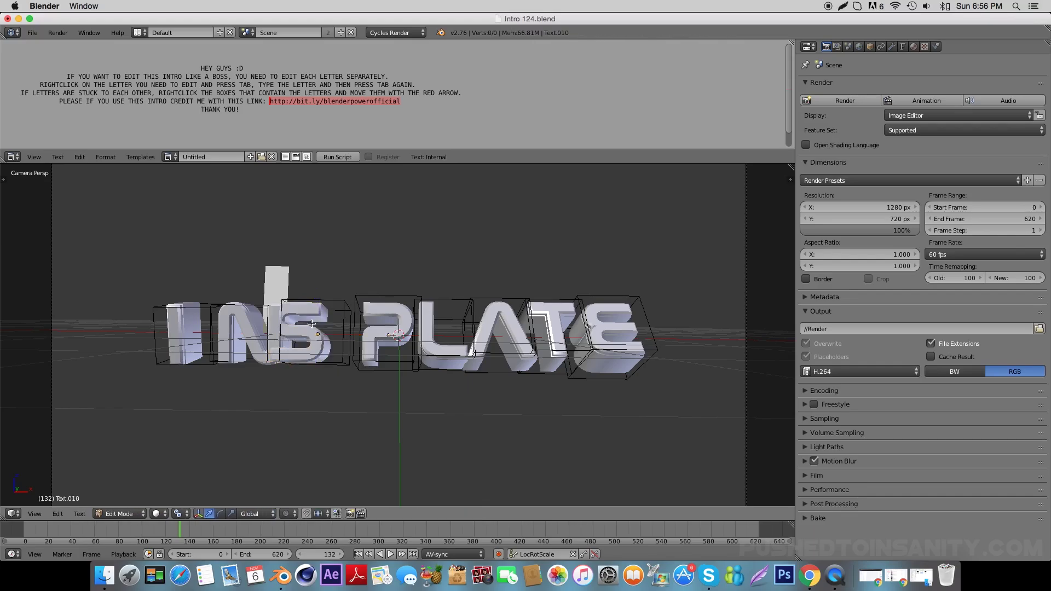
right_click(380, 333)
key(Tab)
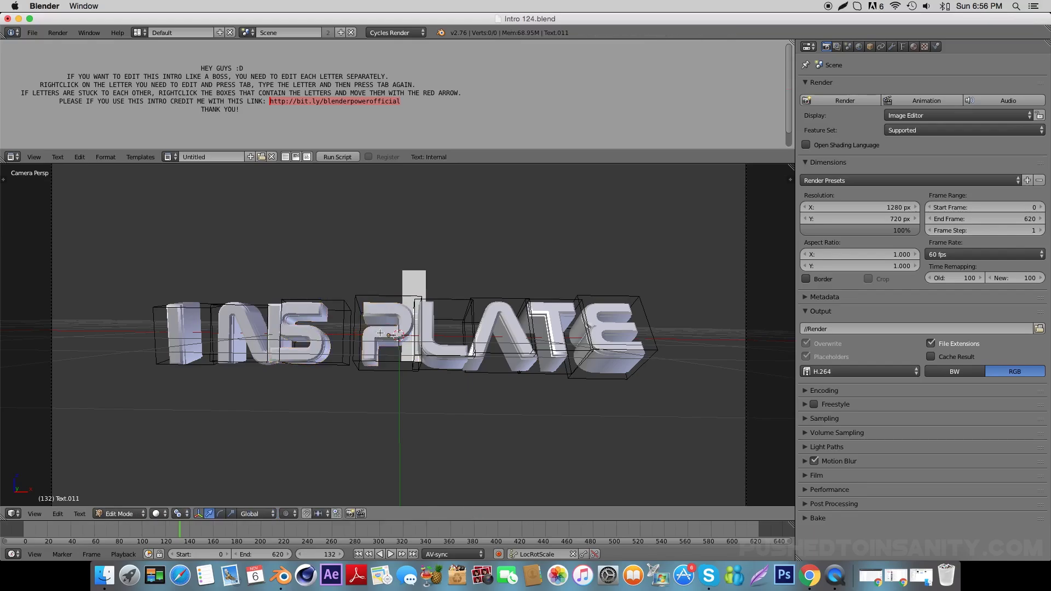
key(BackSpace)
text(A)
key(Tab)
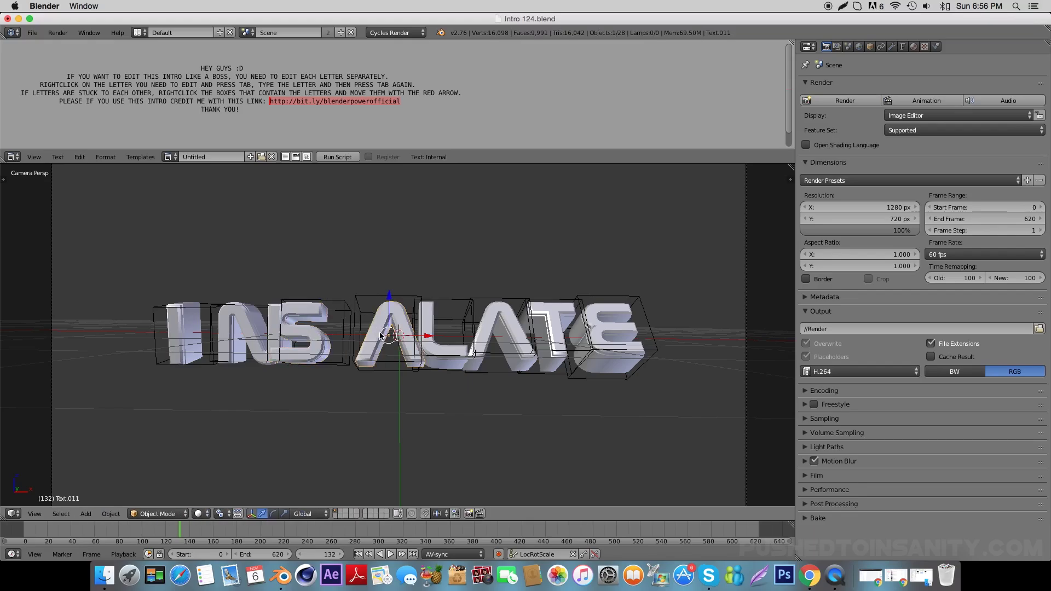
- Retype the L letter as N
right_click(431, 329)
key(Tab)
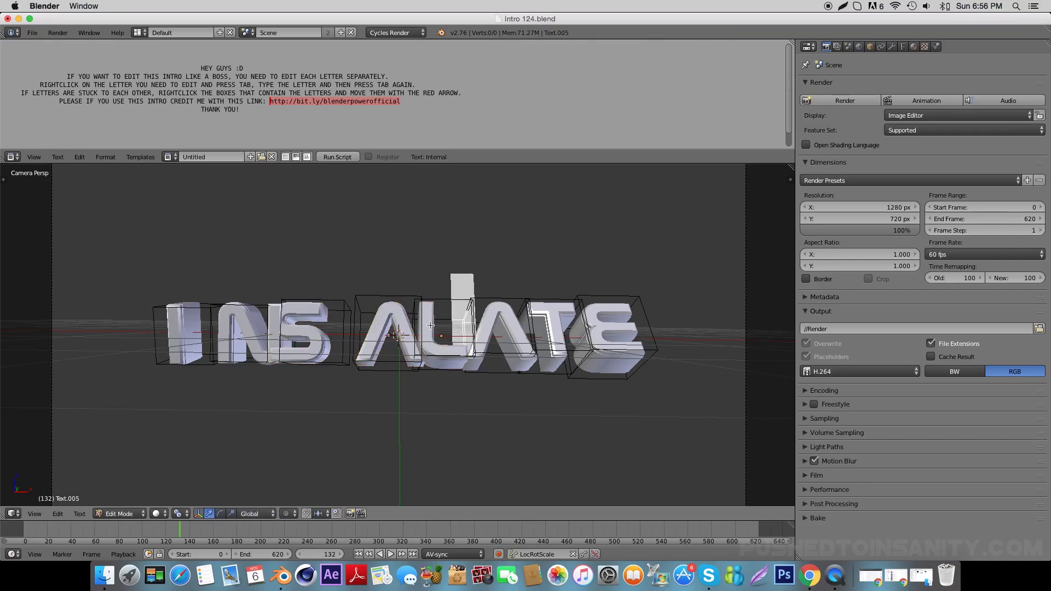
key(BackSpace)
text(N)
key(Tab)
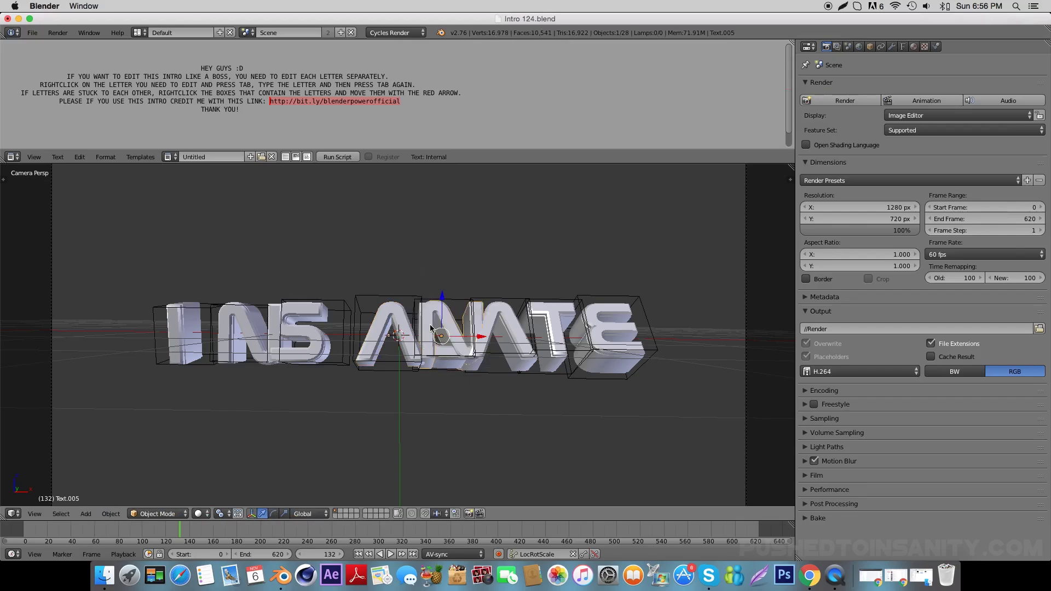
right_click(443, 351)
key(Tab)
key(Tab)
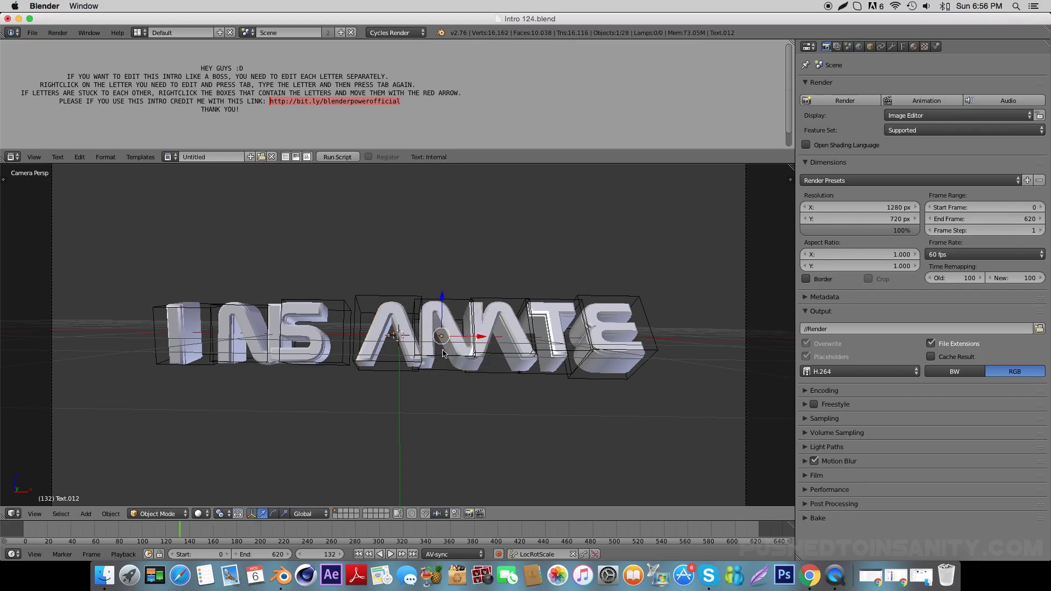
- Empty the letter between the N and T, leaving a gap
key(Tab)
key(Tab)
right_click(510, 331)
key(Tab)
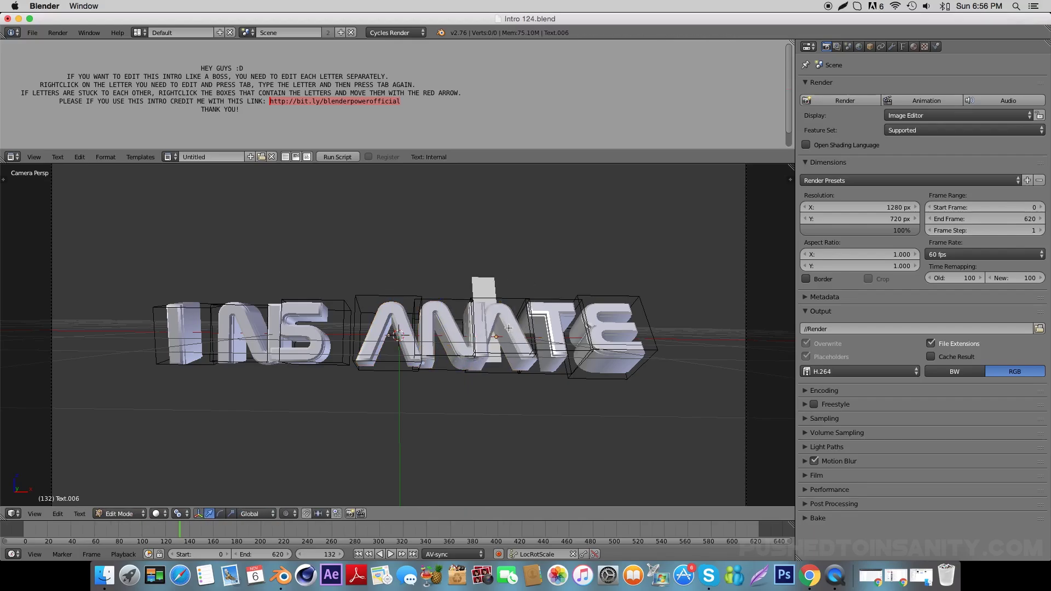
key(Tab)
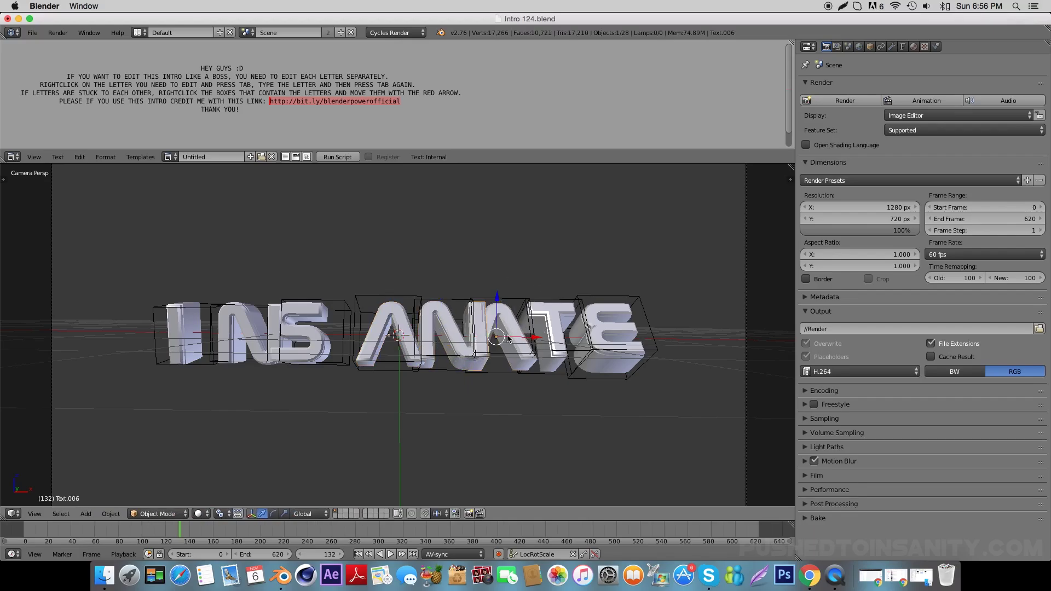
right_click(509, 338)
key(Tab)
key(BackSpace)
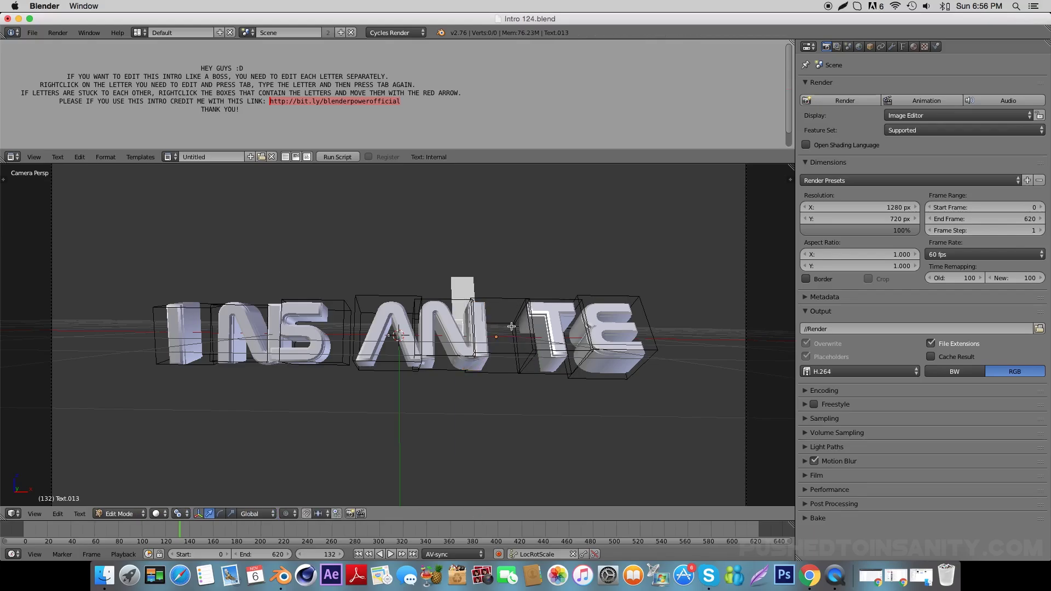
text(U)
key(BackSpace)
key(Tab)
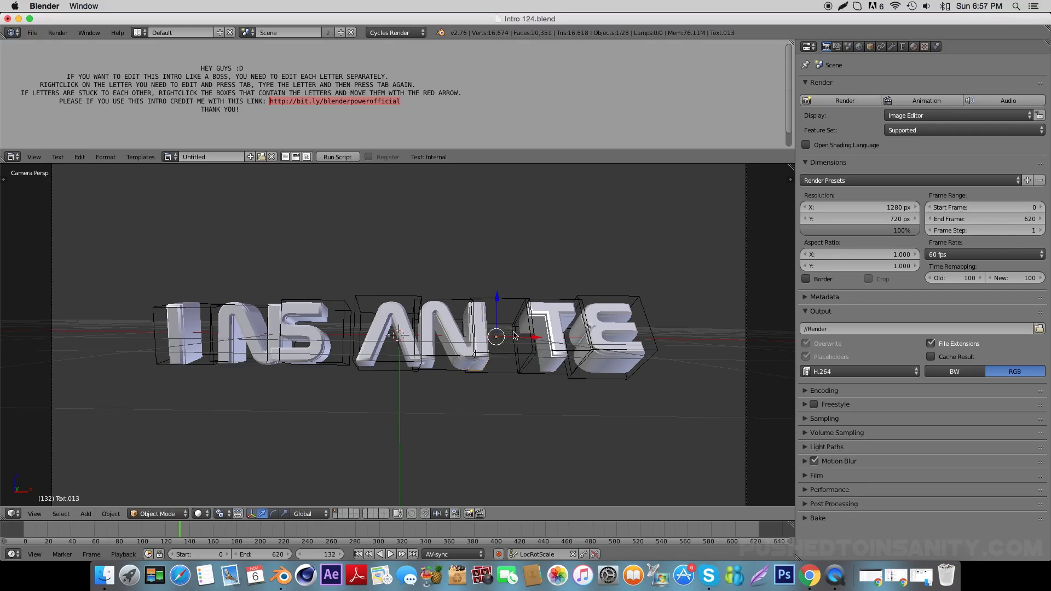
- Retype the E letter as X and the letter object behind it as Y
right_click(597, 326)
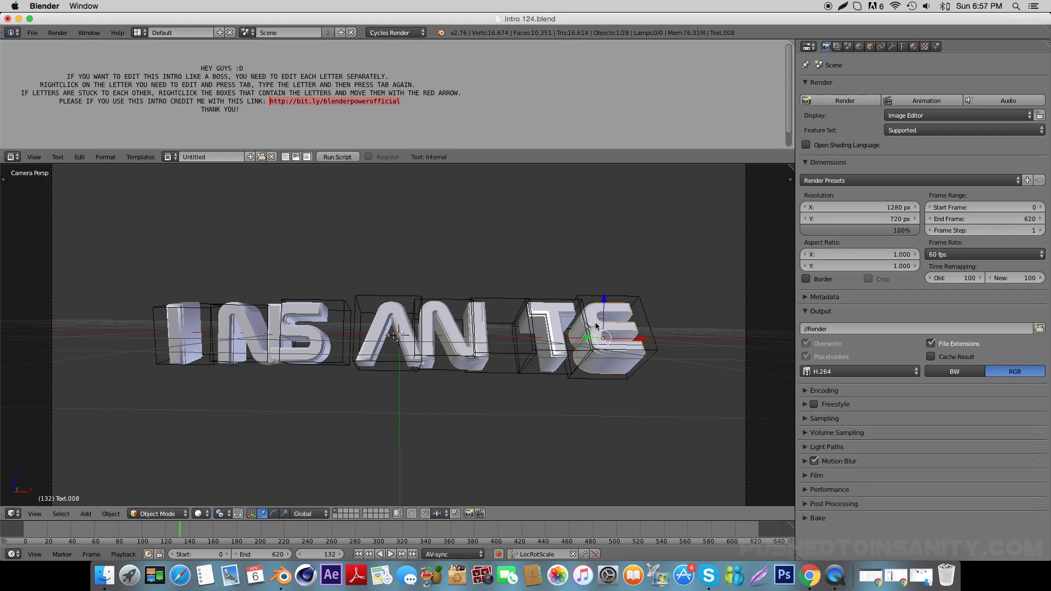
key(Tab)
key(BackSpace)
text(X)
key(Tab)
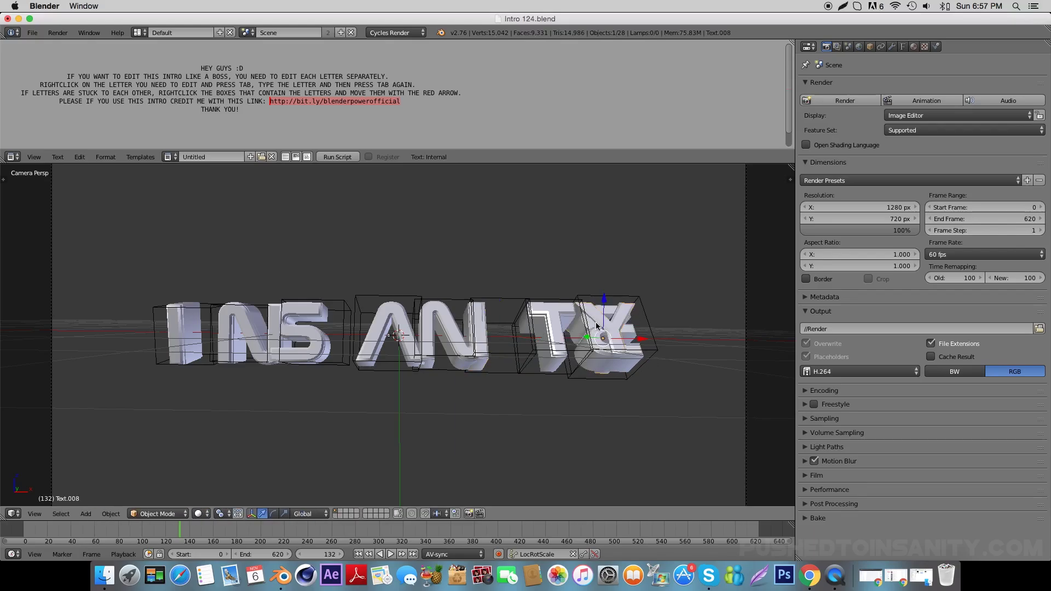
right_click(590, 323)
key(Tab)
key(BackSpace)
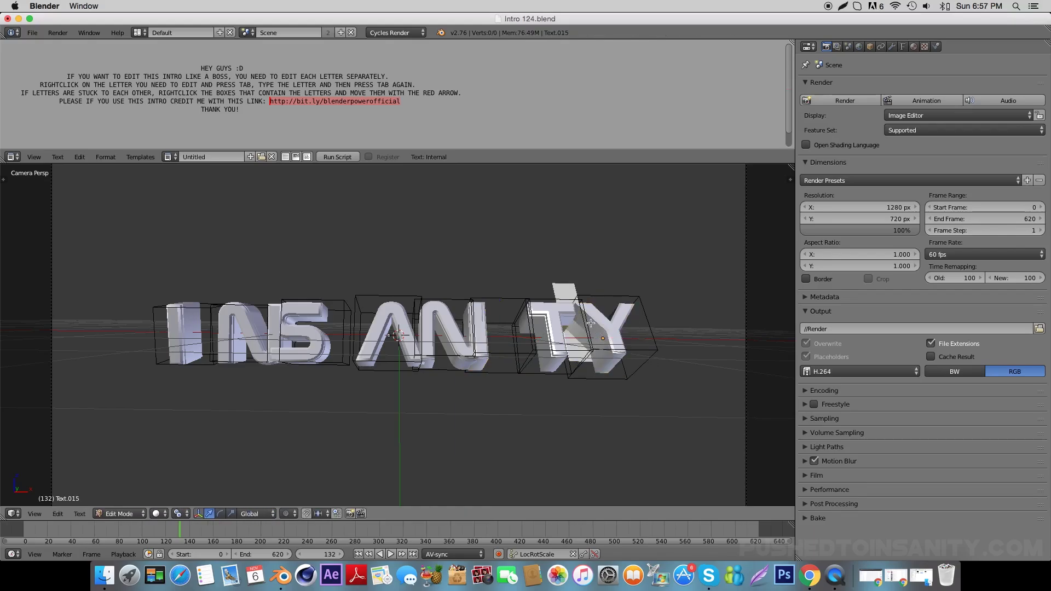
text(Y)
key(Tab)
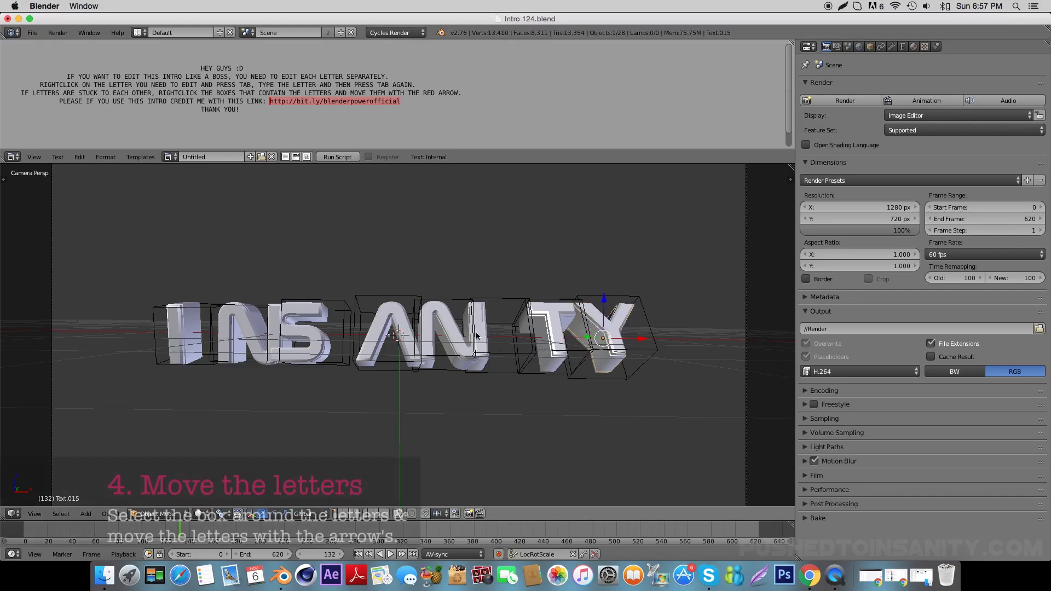
- Slide the later N, A and S letter boxes along X to even their spacing
right_click(477, 337)
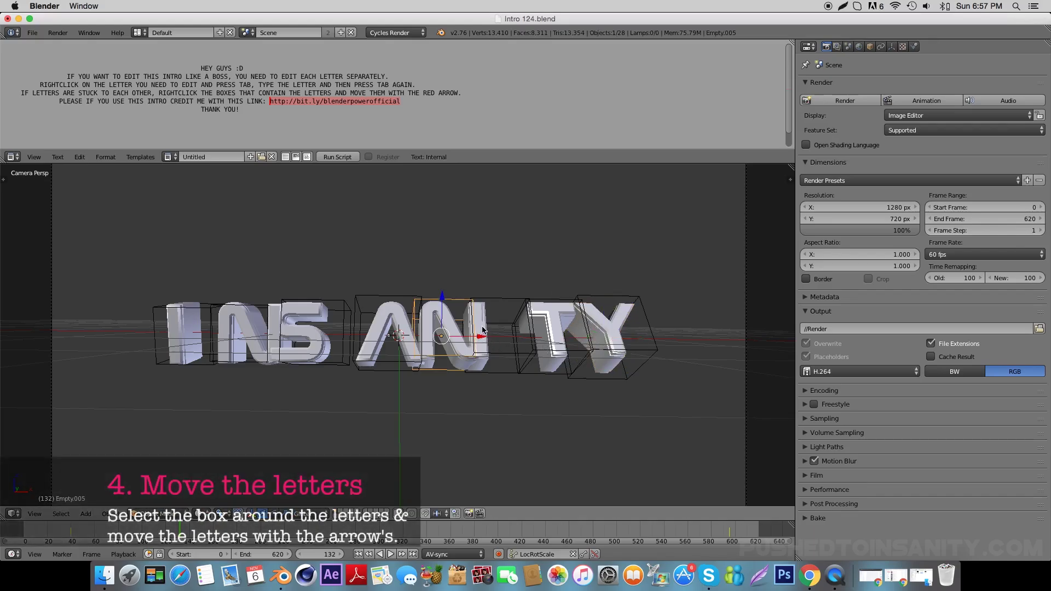
drag(482, 336, 474, 344)
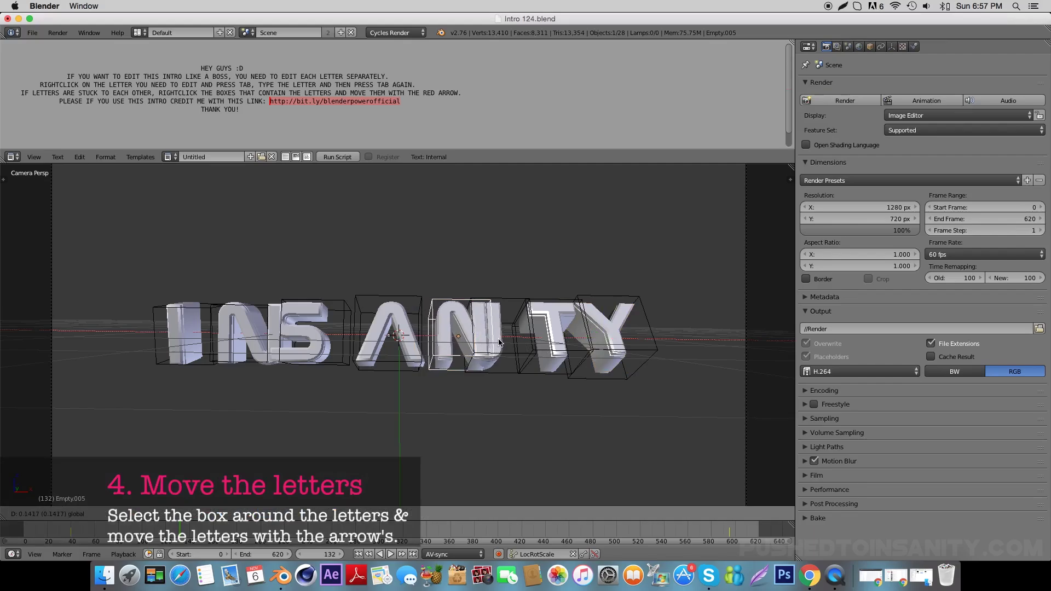
drag(474, 343, 486, 340)
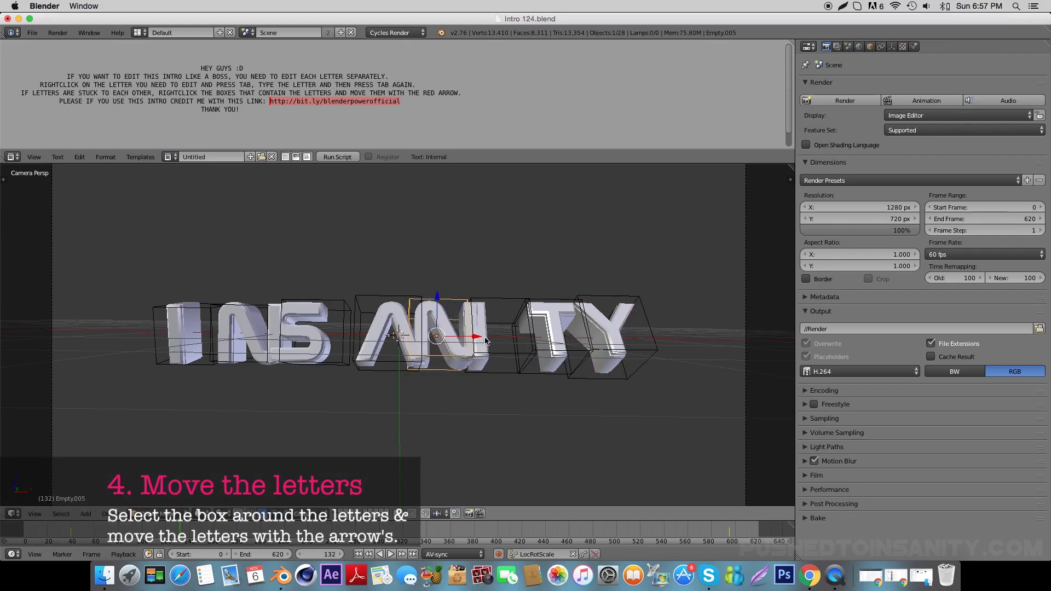
right_click(359, 331)
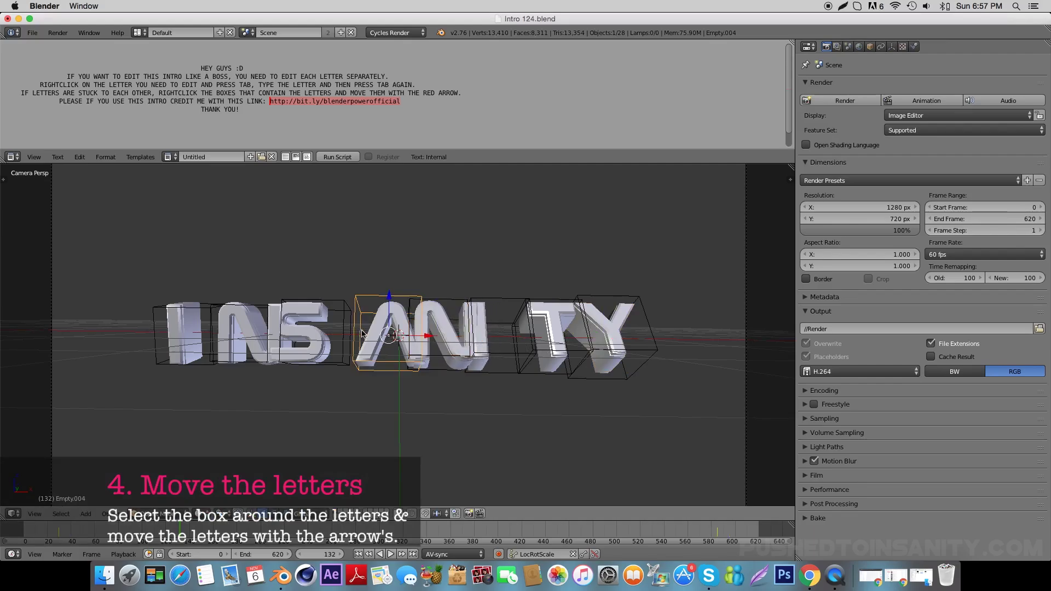
drag(427, 336, 417, 335)
right_click(331, 333)
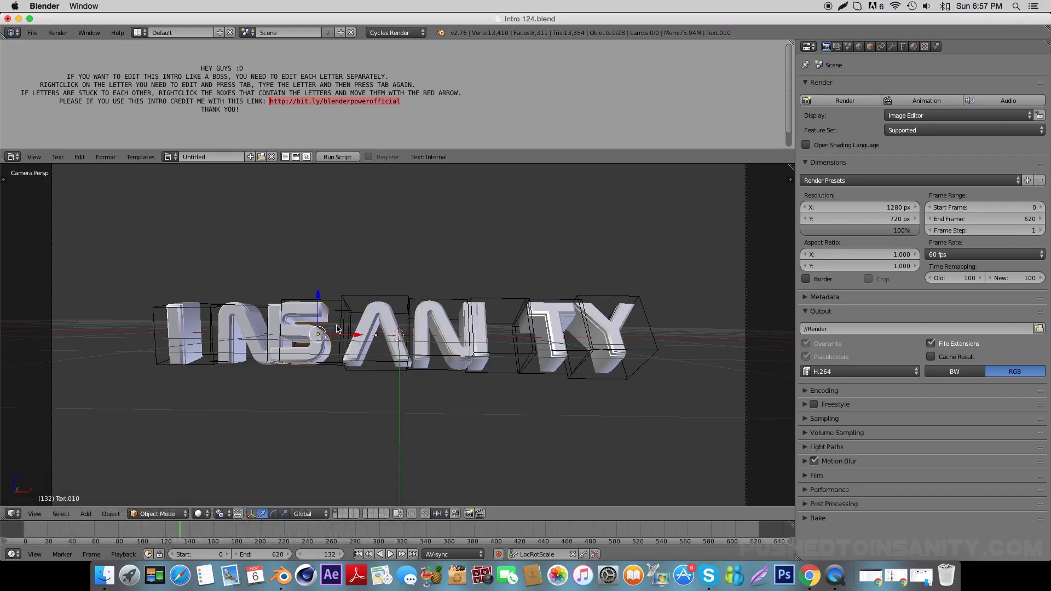
right_click(337, 328)
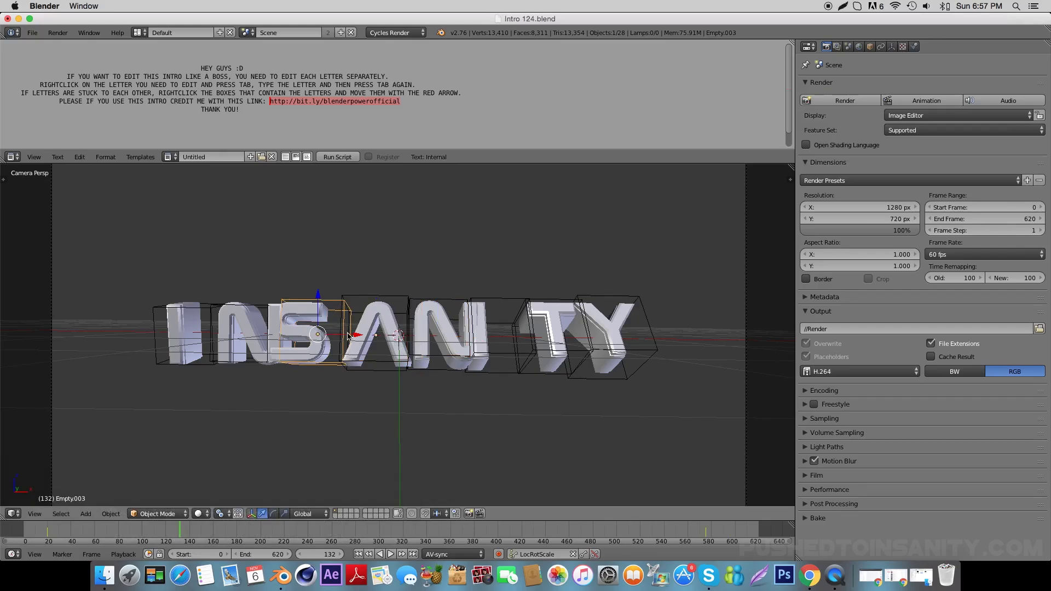
drag(348, 336, 369, 337)
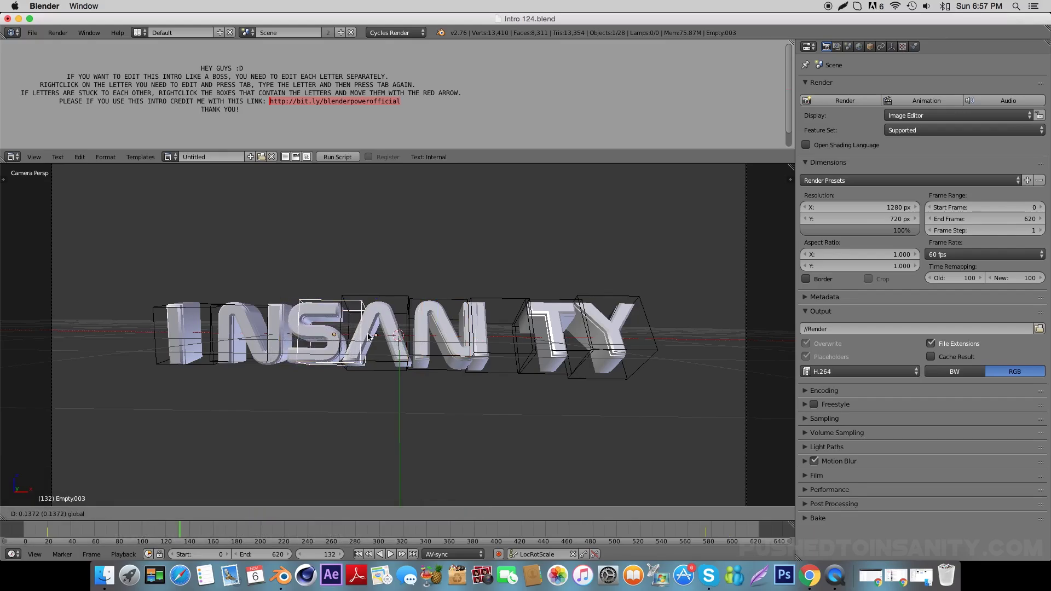
click(369, 336)
- Slide the first N and the I letter boxes into place, then preview the animation
right_click(219, 324)
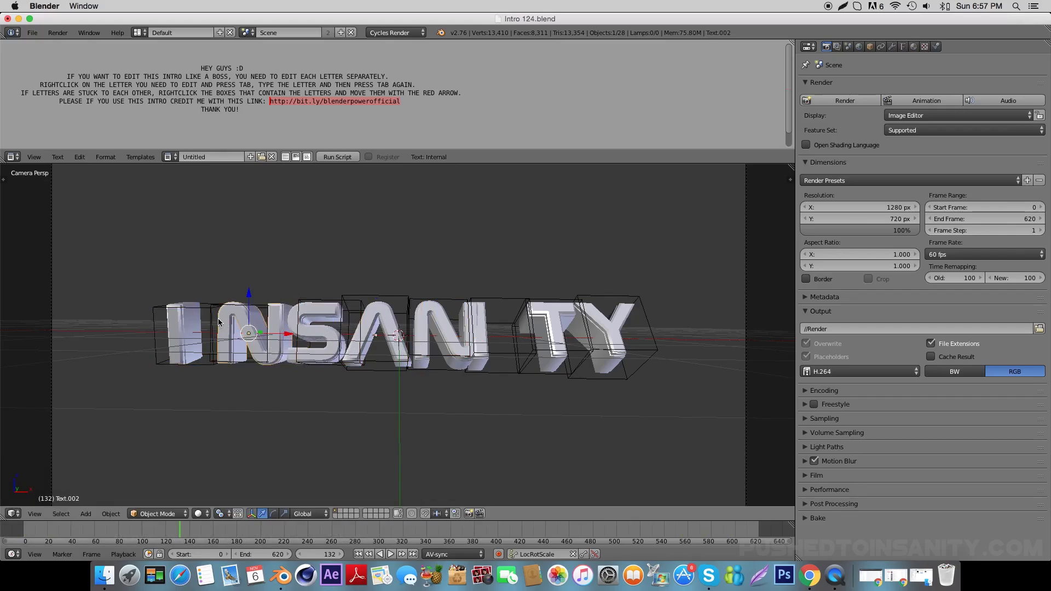
right_click(217, 308)
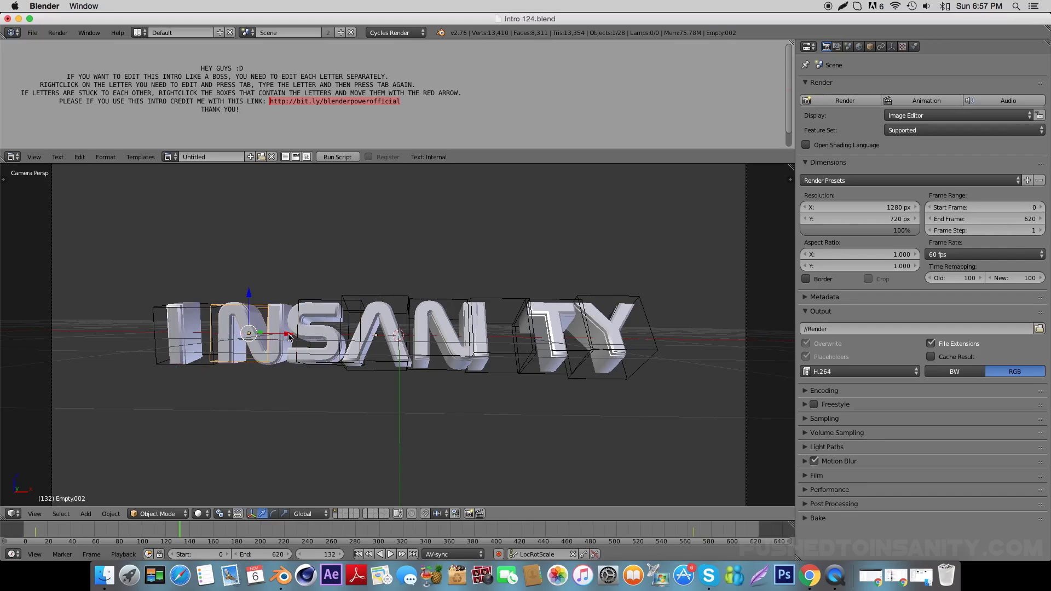
drag(289, 336, 281, 339)
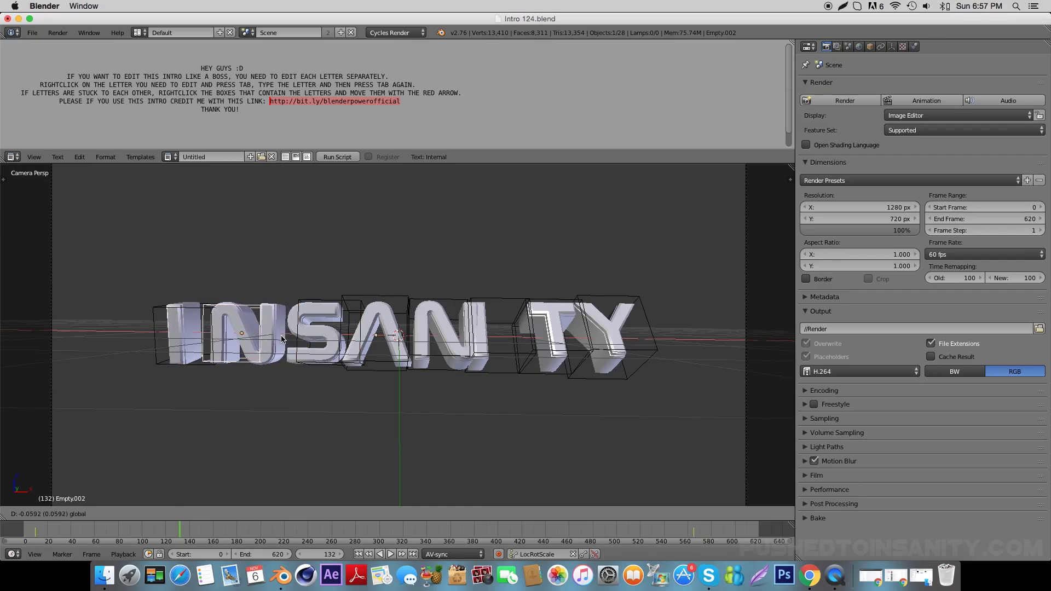
drag(282, 339, 282, 338)
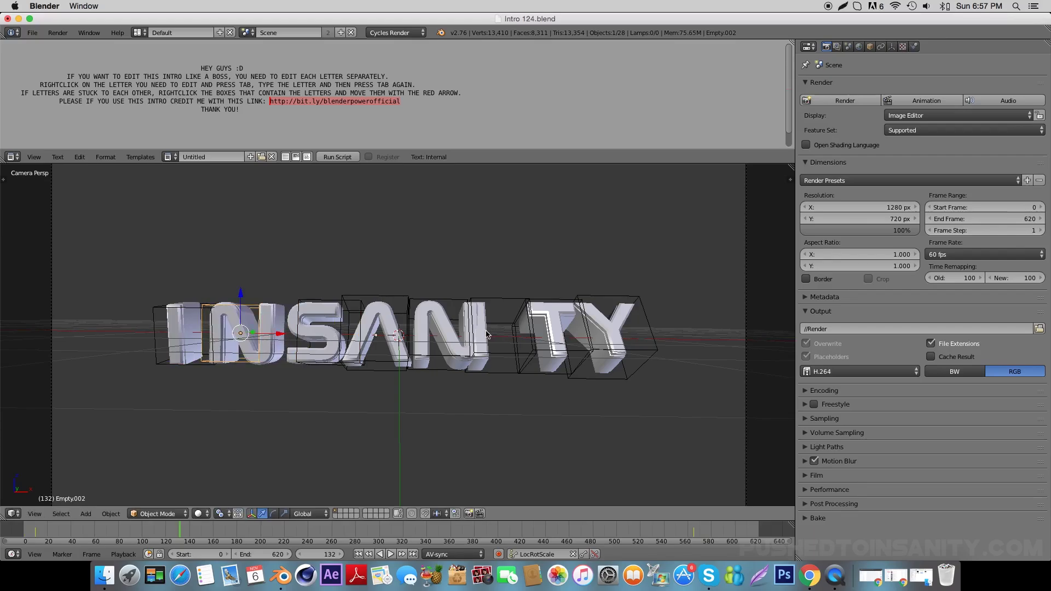
right_click(505, 353)
drag(530, 341, 550, 344)
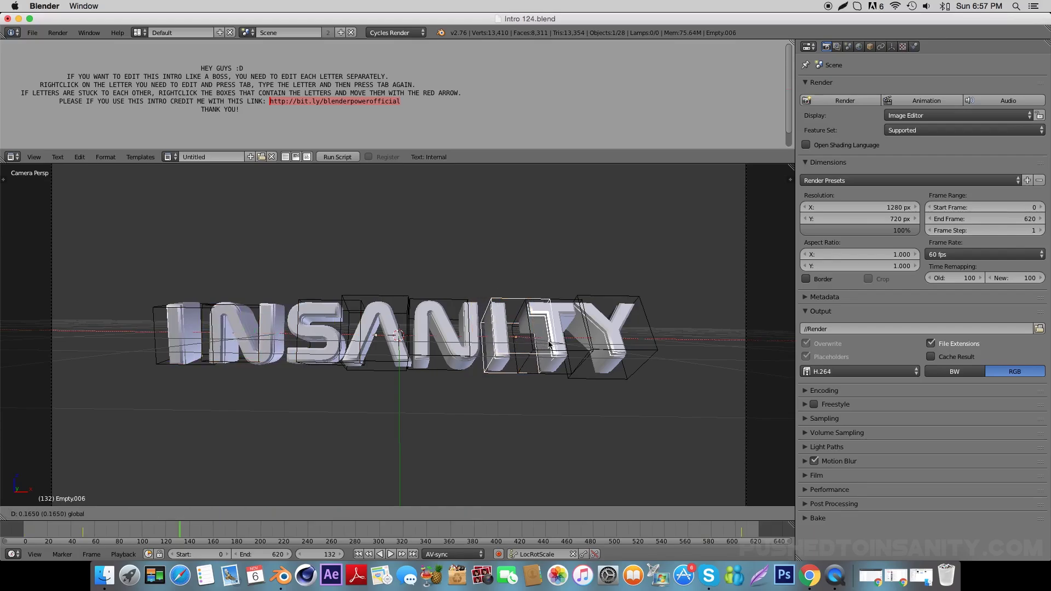
click(549, 344)
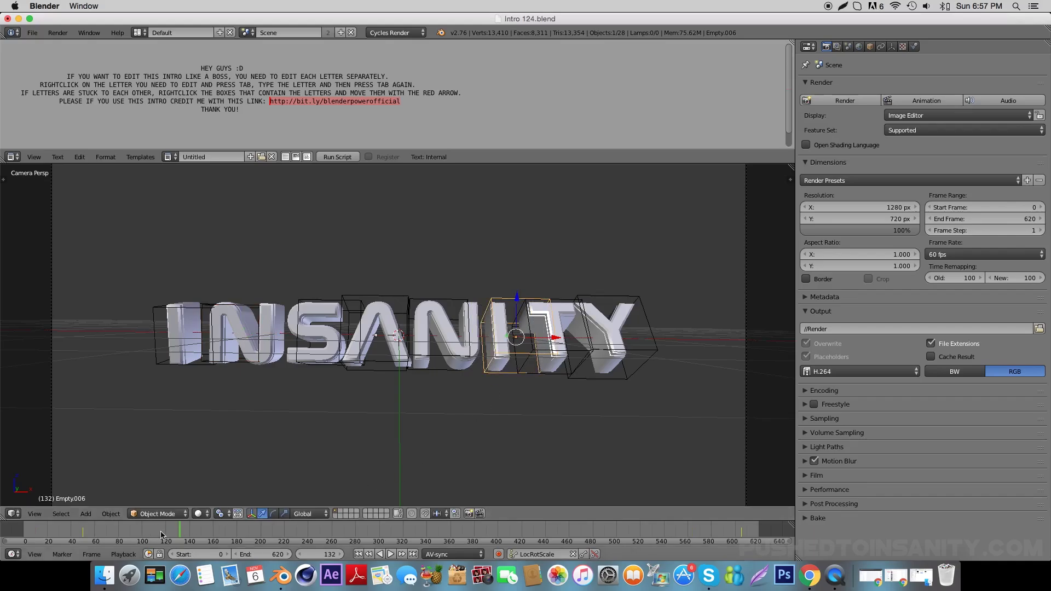
key(shift+Left)
key(alt+a)
- Scrub to frame 225 and browse for the render output path in Output settings
mouse_move(44, 528)
mouse_down()
mouse_move(293, 542)
mouse_move(782, 536)
mouse_move(607, 532)
mouse_up()
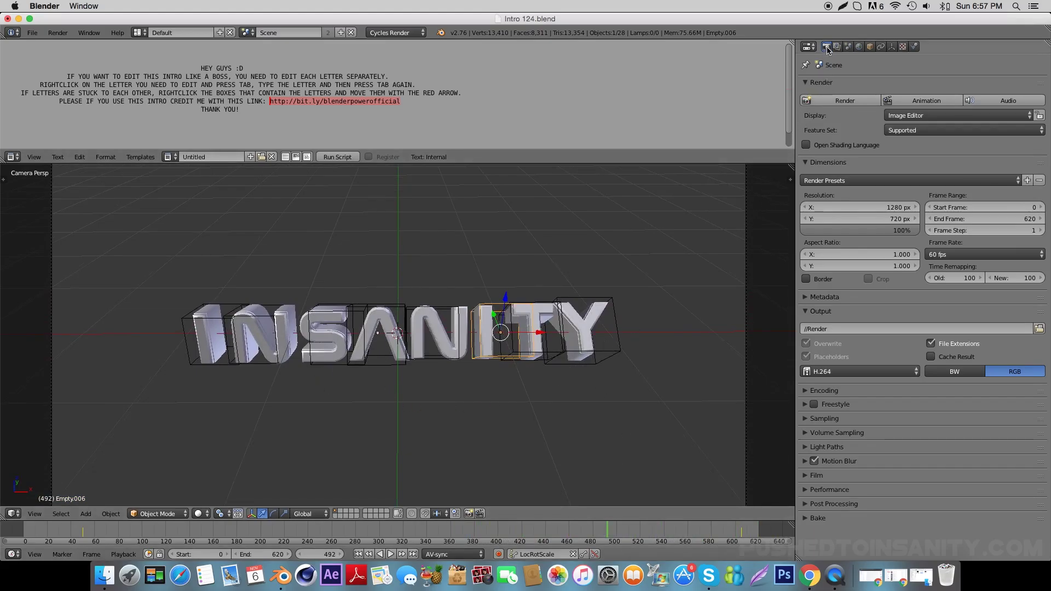
click(807, 312)
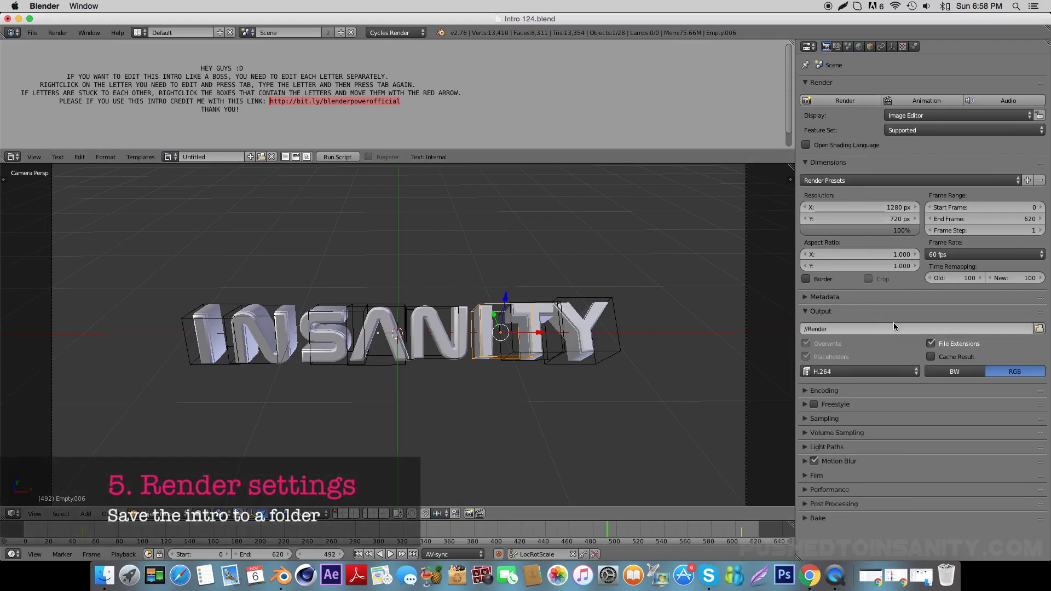
click(1040, 329)
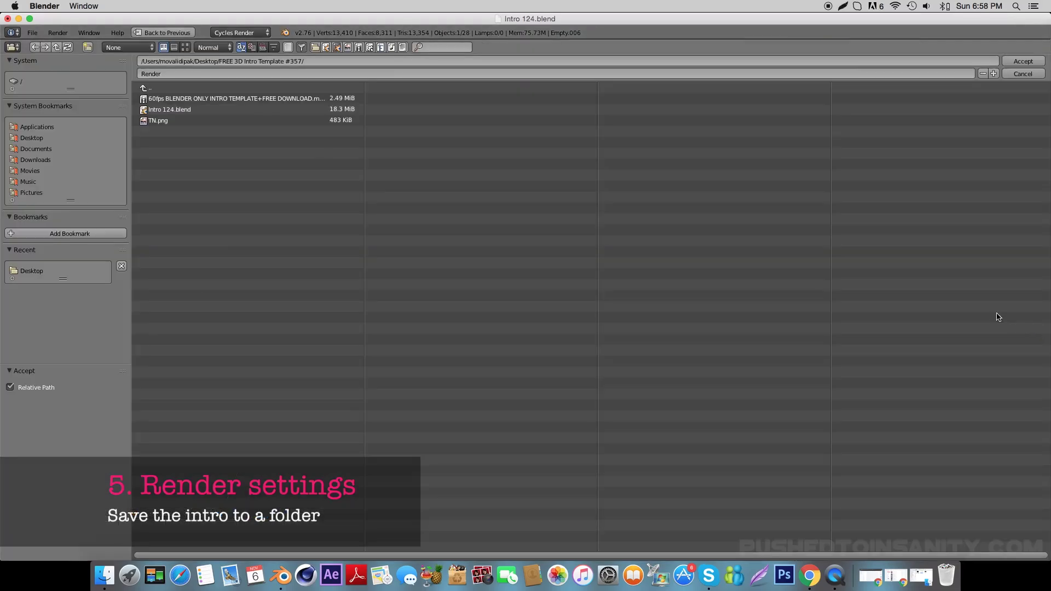
- Point the render output at the Desktop with the file name Intro
click(32, 270)
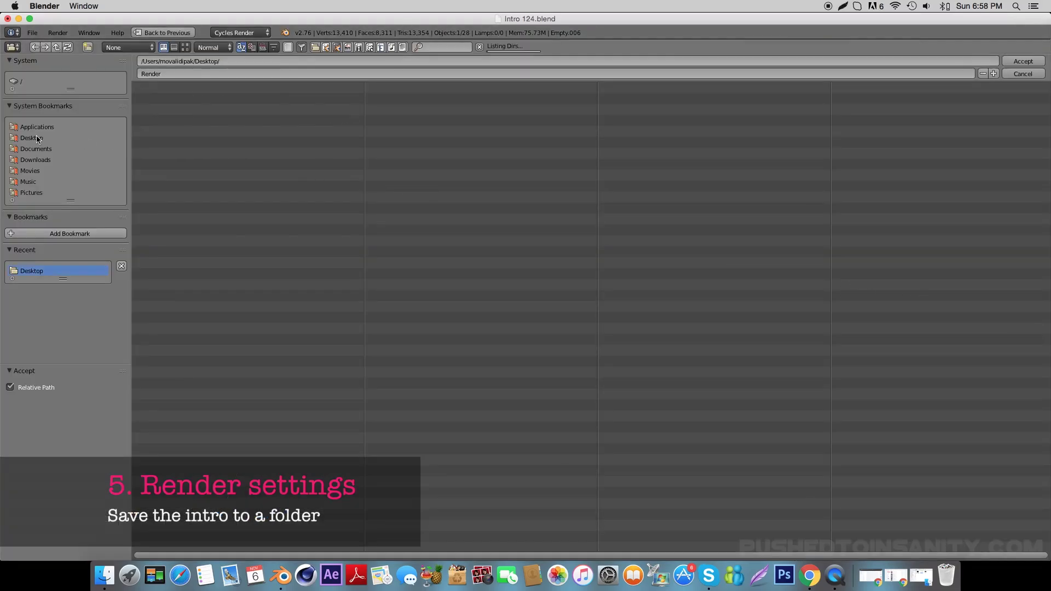
click(233, 70)
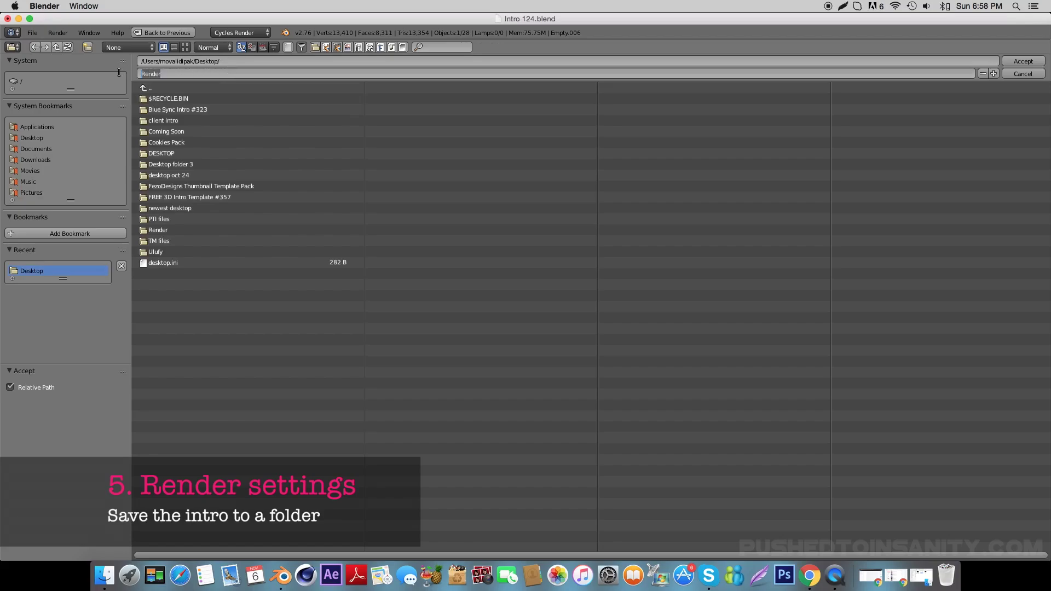
text(Intro)
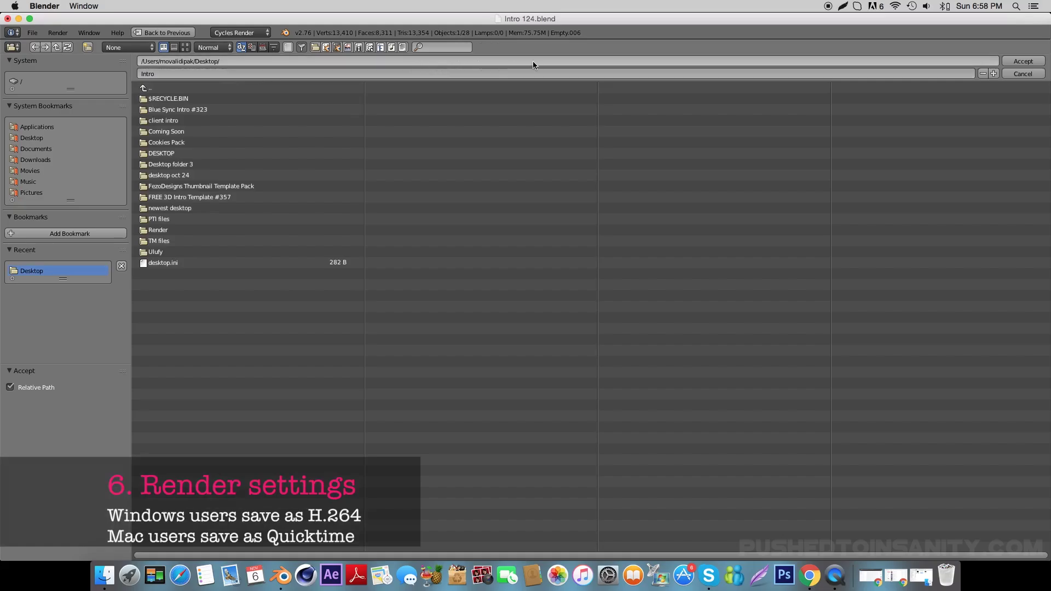
- Accept the Desktop/Intro path, then set QuickTime file format with AAC audio codec
click(1035, 63)
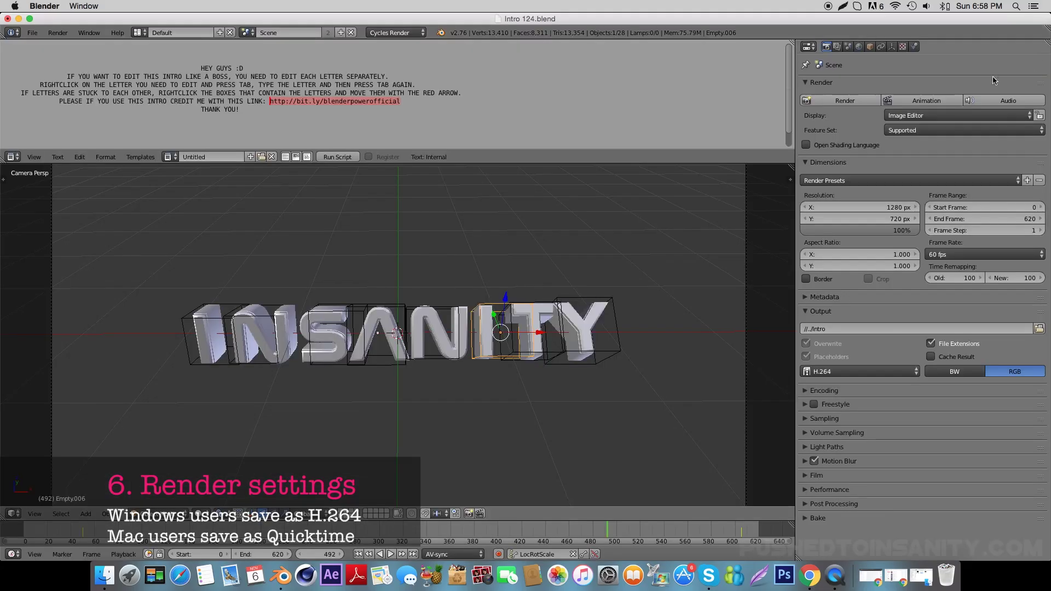
click(881, 372)
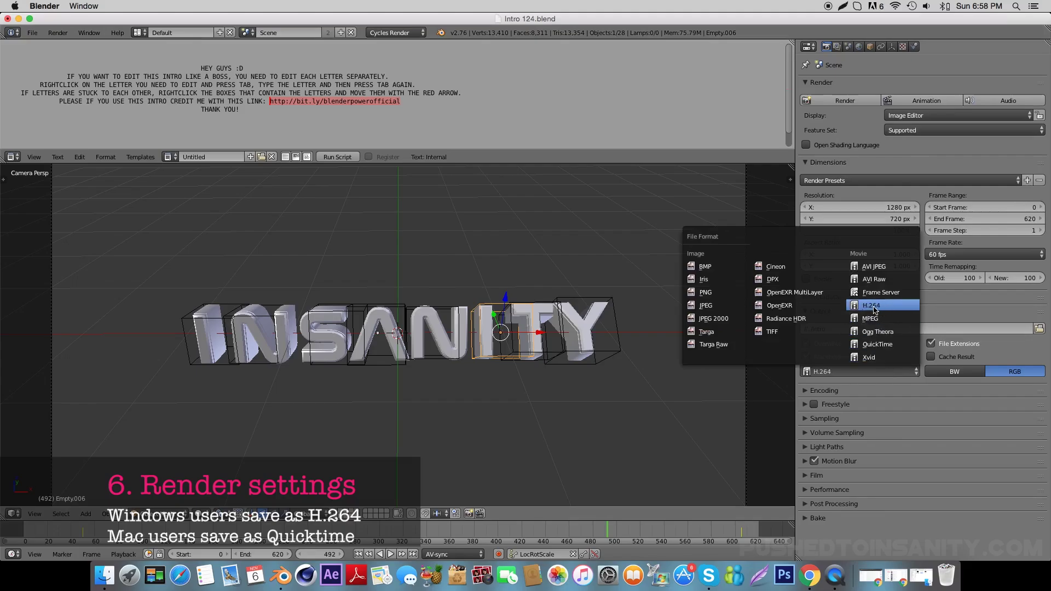
click(894, 345)
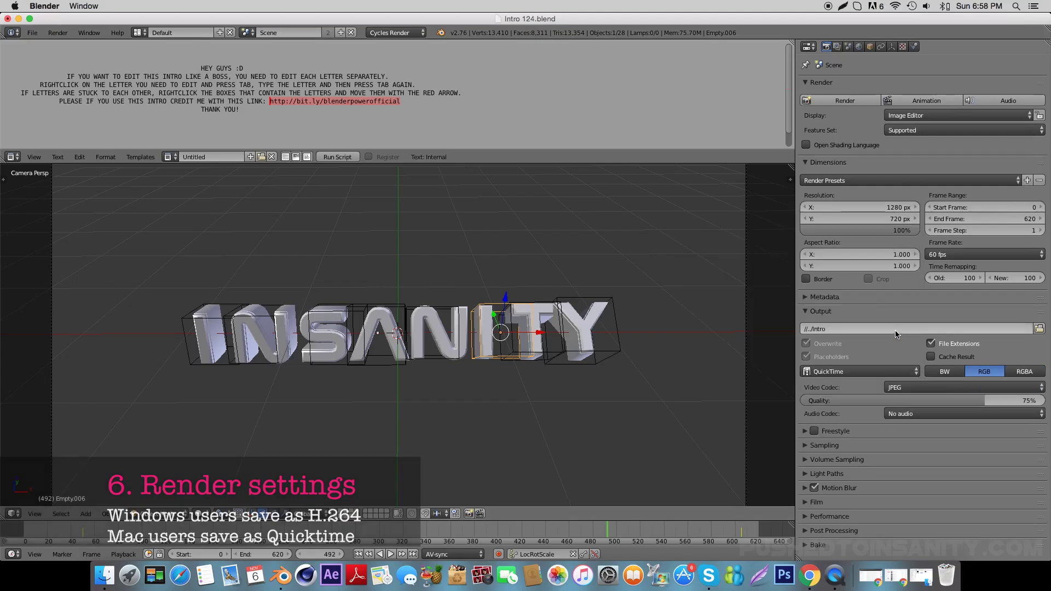
click(936, 417)
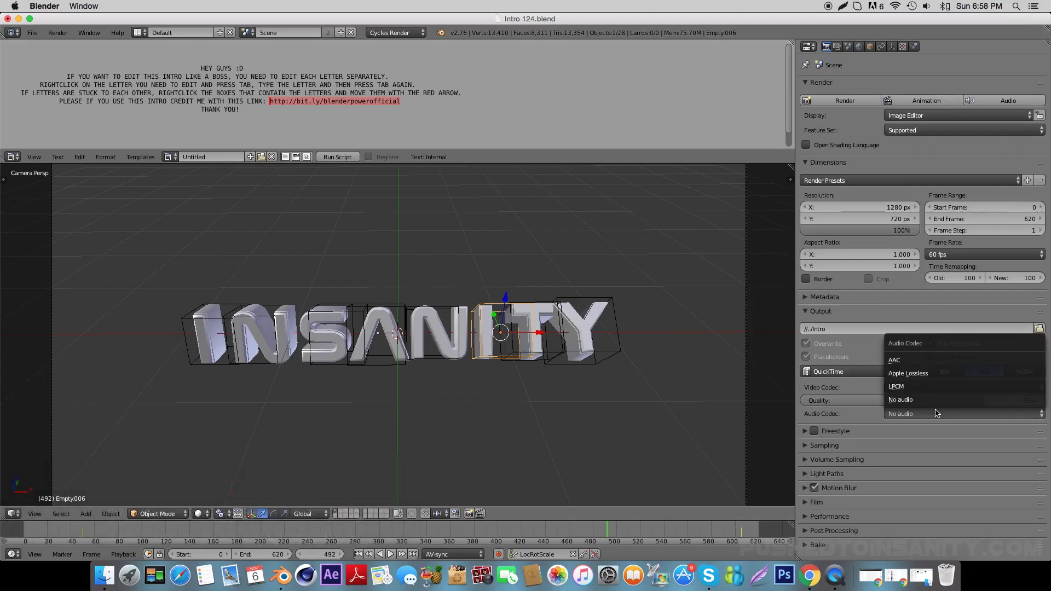
click(936, 361)
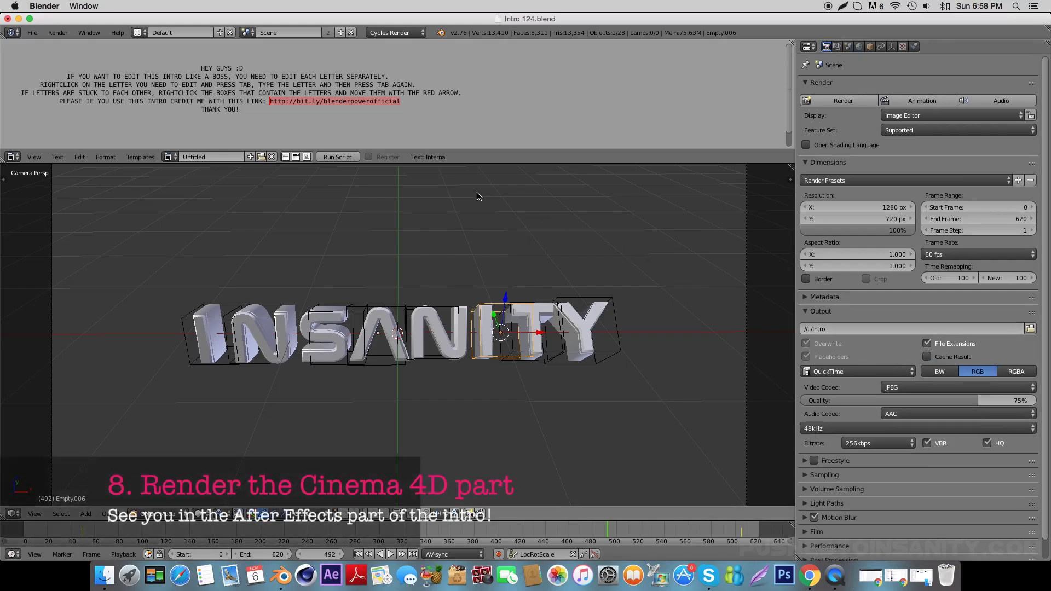
- Render the whole animation via Render > Render Animation
click(57, 34)
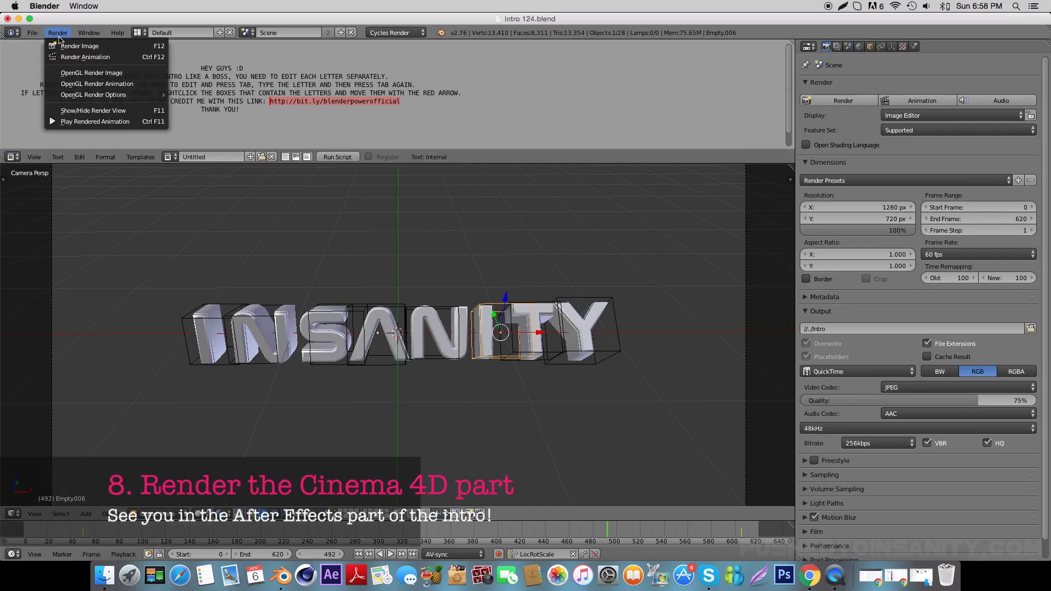
click(68, 58)
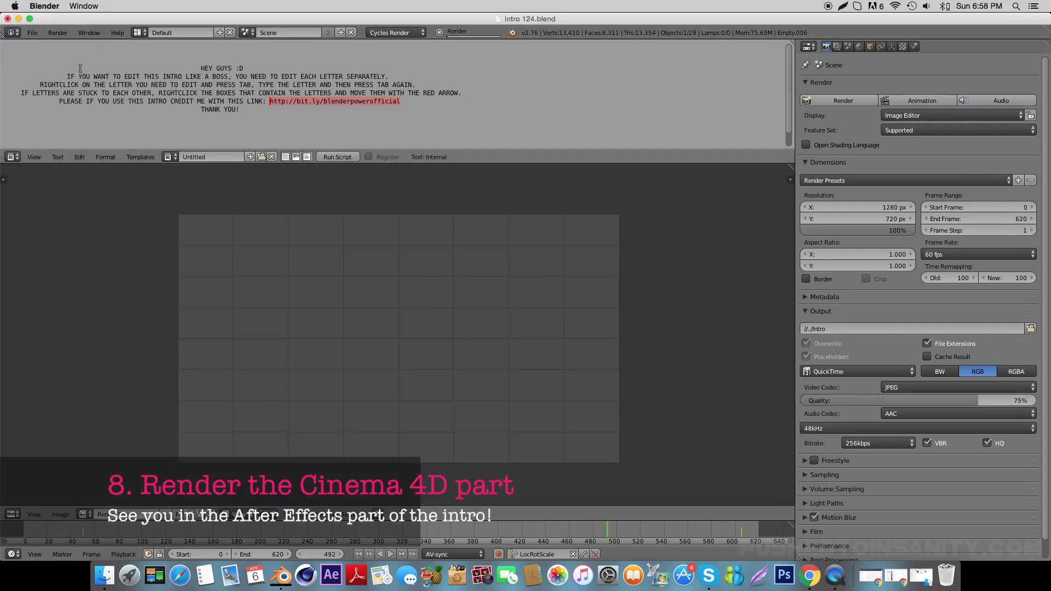